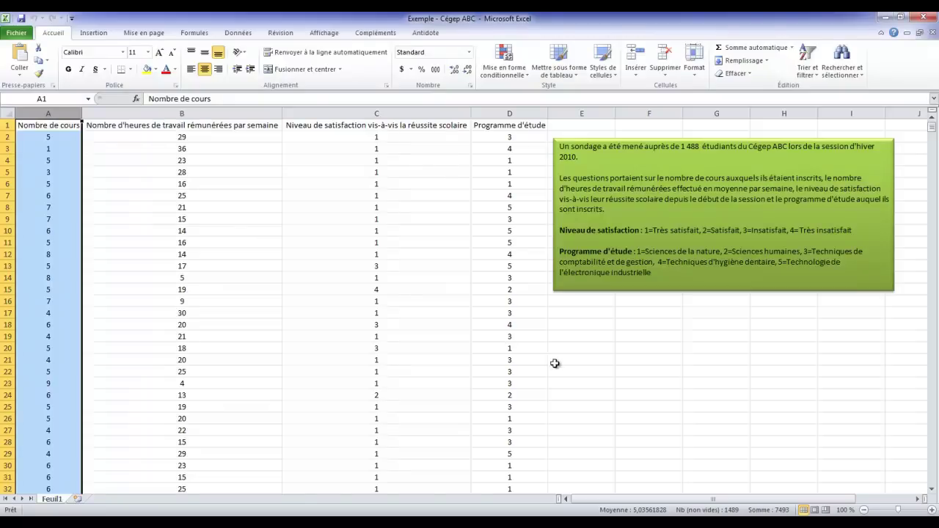
Select the survey data from A1 across all four columns, including the header row.
{"action": "left_click", "coordinate": [570, 370]}
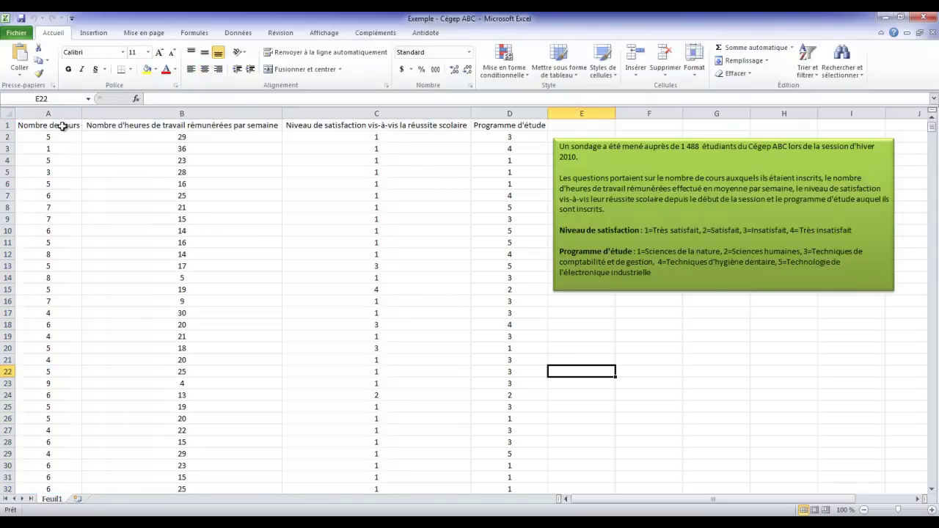
{"action": "mouse_move", "coordinate": [63, 126]}
{"action": "left_mouse_down"}
{"action": "mouse_move", "coordinate": [453, 218]}
{"action": "mouse_move", "coordinate": [499, 256]}
{"action": "mouse_move", "coordinate": [498, 287]}
{"action": "left_mouse_up"}
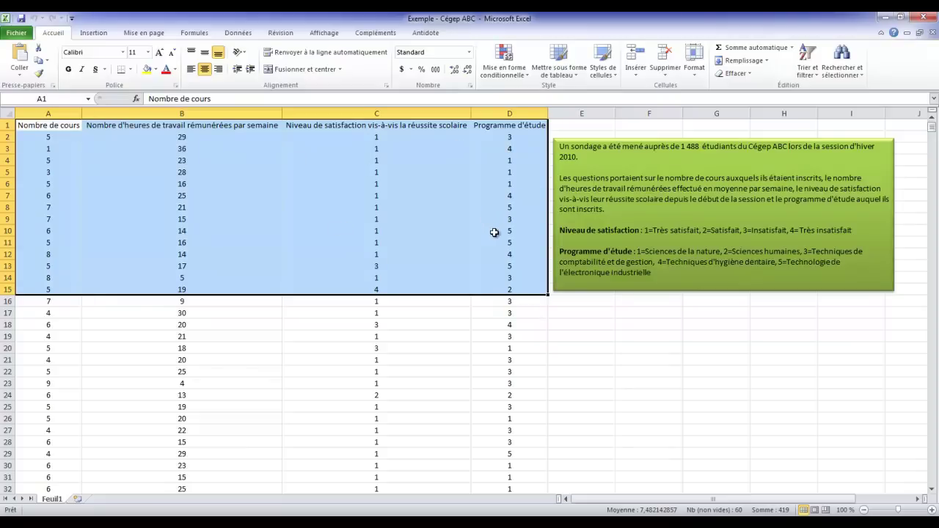
Select the entire Échantillon data block with Ctrl+A.
{"action": "key", "text": "ctrl+a"}
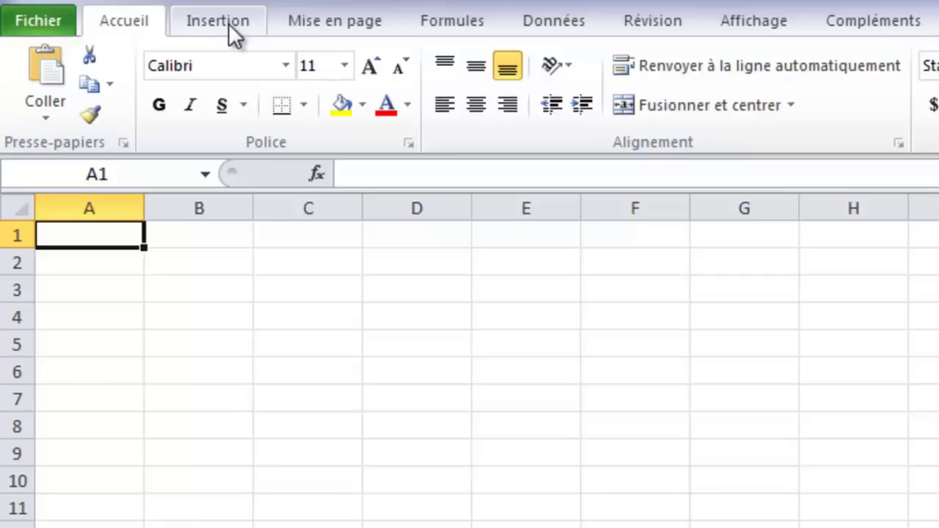
Insert a pivot table from Échantillon placed at 'Quant. discrète'!$A$1.
{"action": "left_click", "coordinate": [229, 23]}
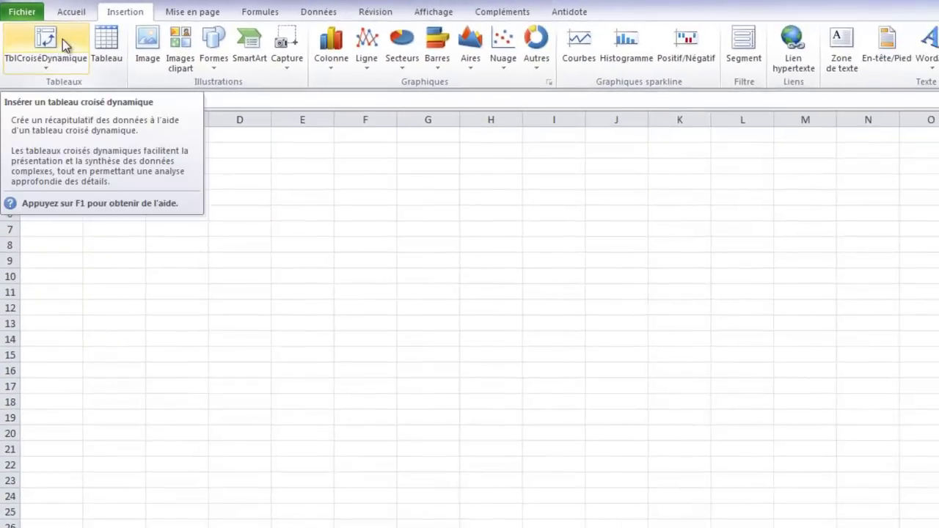
{"action": "left_click", "coordinate": [63, 39]}
{"action": "type", "text": "Échanti"}
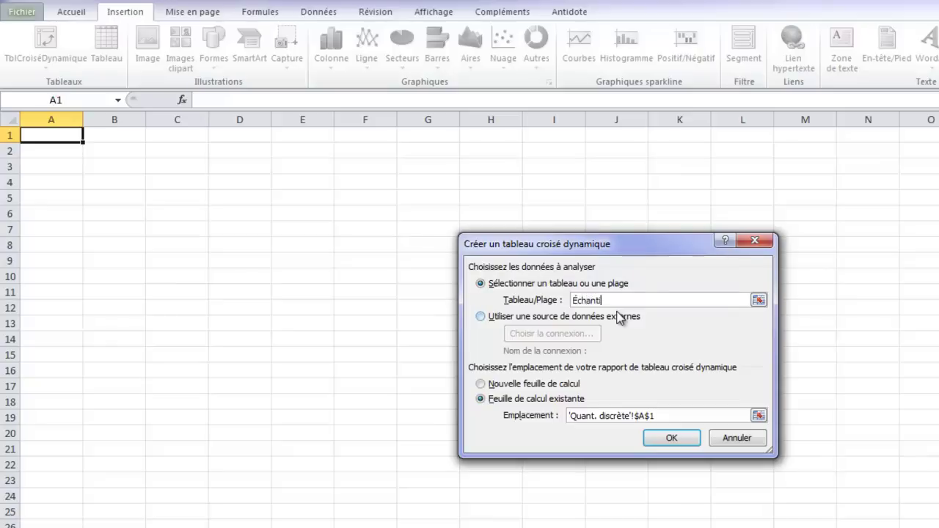
{"action": "type", "text": "llon"}
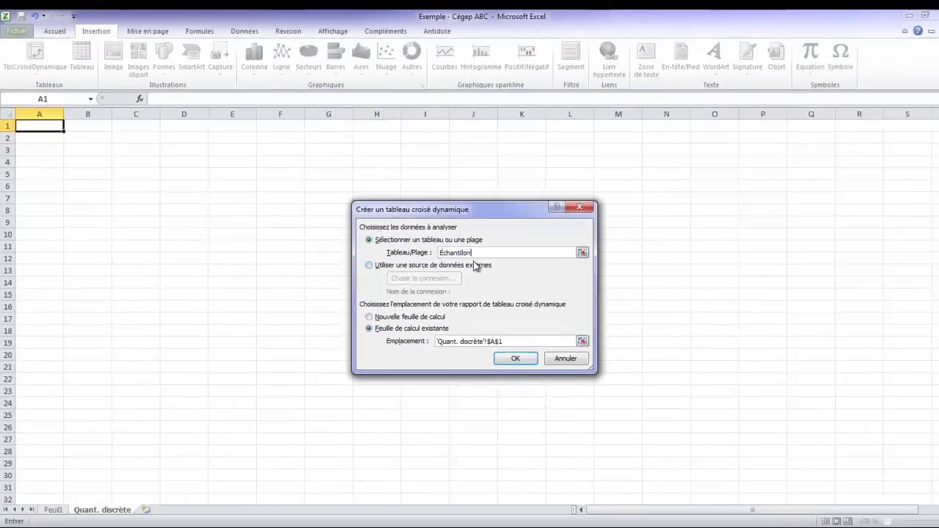
{"action": "key", "text": "Return"}
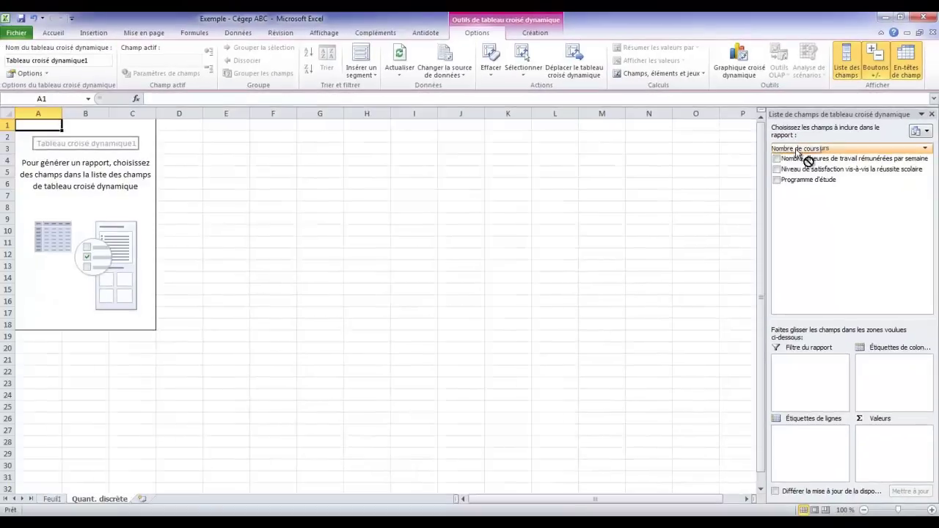
Place the Nombre de cours field in the pivot's row labels (Étiquettes de lignes).
{"action": "mouse_move", "coordinate": [574, 116]}
{"action": "left_mouse_down"}
{"action": "mouse_move", "coordinate": [839, 360]}
{"action": "mouse_move", "coordinate": [801, 439]}
{"action": "left_mouse_up"}
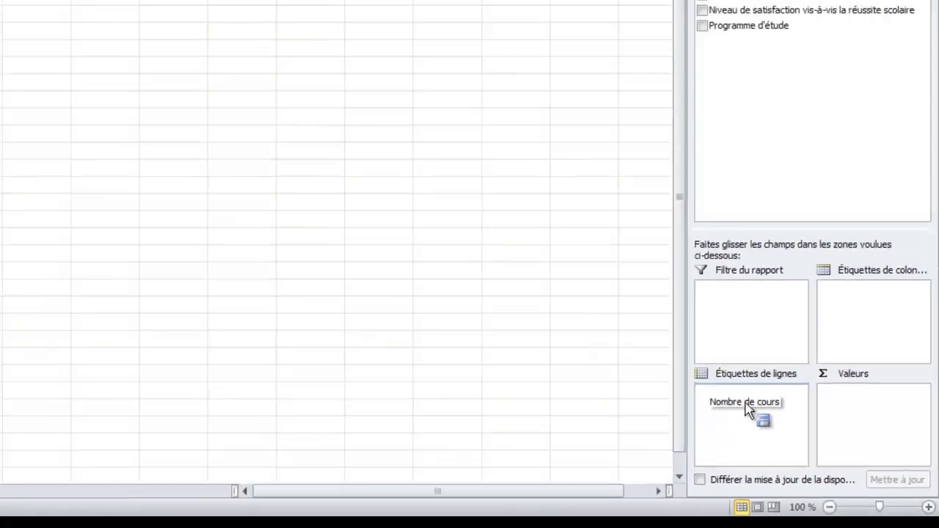
{"action": "left_click_drag", "start_coordinate": [606, 328], "coordinate": [617, 328]}
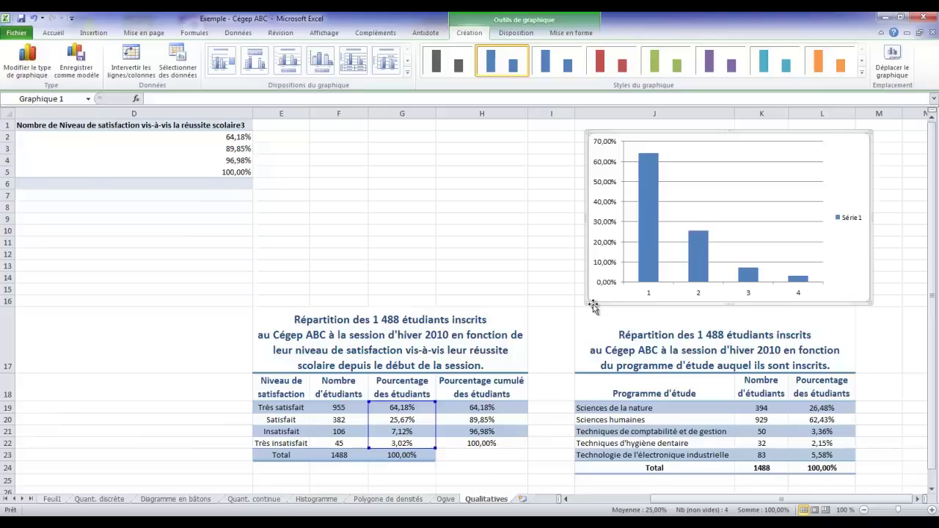
Enlarge the satisfaction chart and apply a dark chart style with purple bars.
{"action": "left_click_drag", "start_coordinate": [584, 308], "coordinate": [534, 339]}
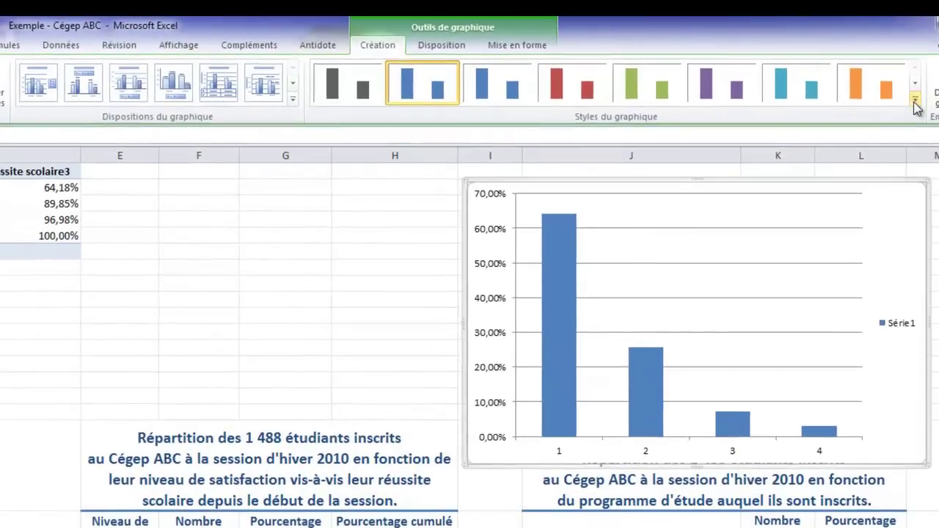
{"action": "left_click", "coordinate": [915, 100]}
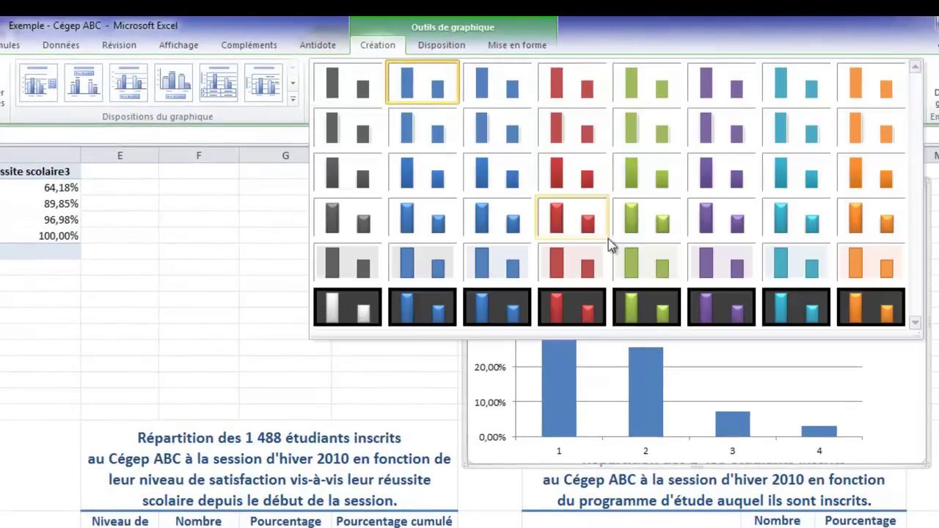
{"action": "left_click", "coordinate": [708, 312]}
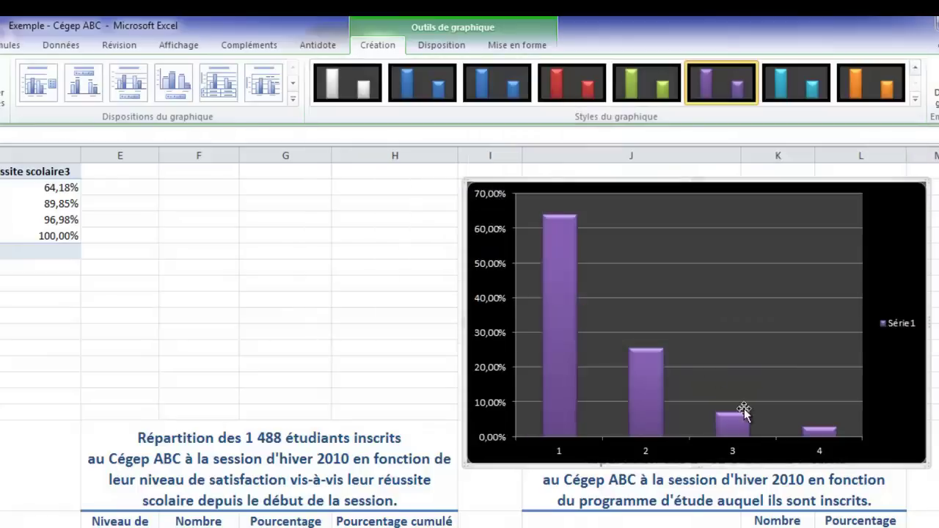
Apply chart layout Mise en forme 9 with chart and axis title placeholders.
{"action": "left_click", "coordinate": [295, 99]}
{"action": "left_click", "coordinate": [326, 120]}
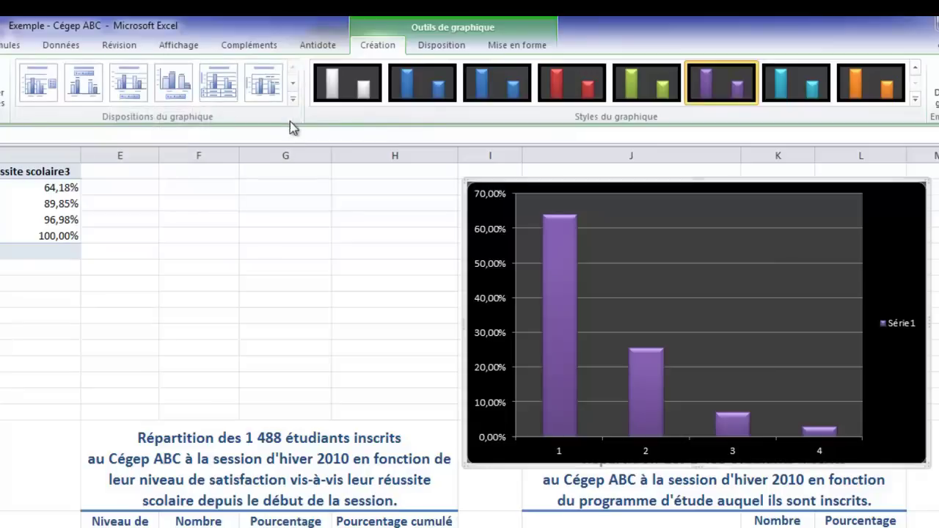
{"action": "left_click", "coordinate": [293, 100]}
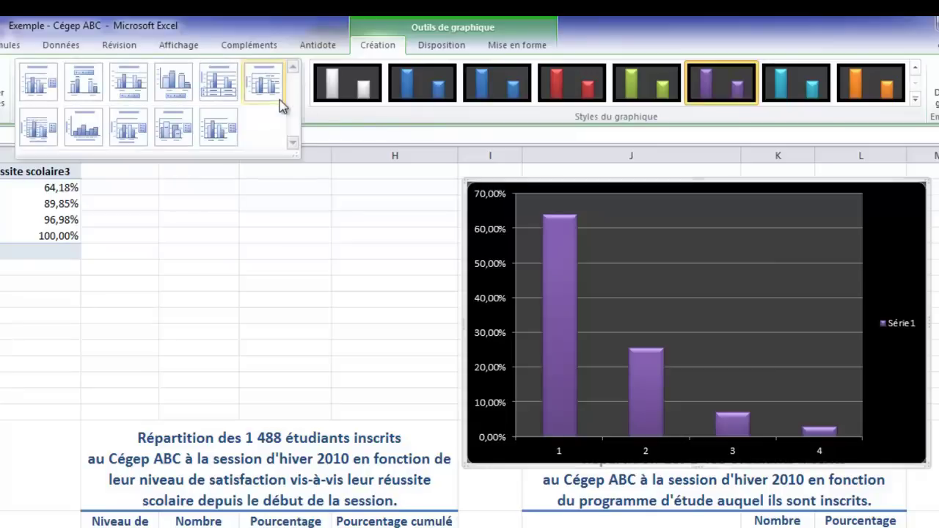
{"action": "left_click", "coordinate": [129, 131]}
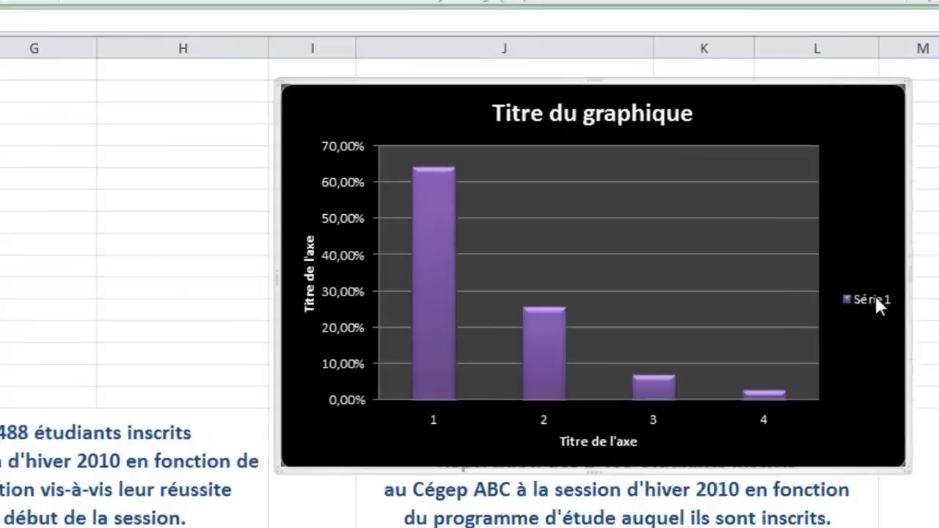
Delete the Série 1 legend from the chart.
{"action": "left_click", "coordinate": [889, 348]}
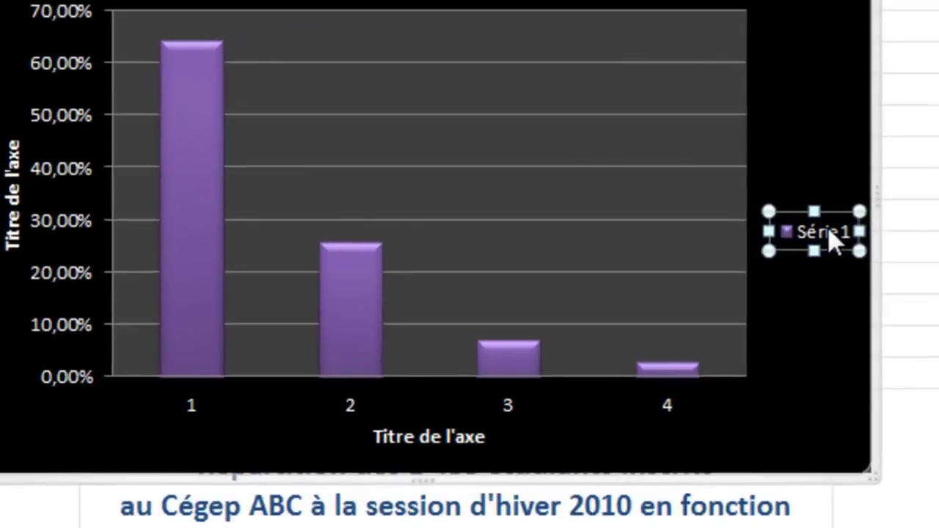
{"action": "right_click", "coordinate": [827, 232]}
{"action": "left_click", "coordinate": [750, 246]}
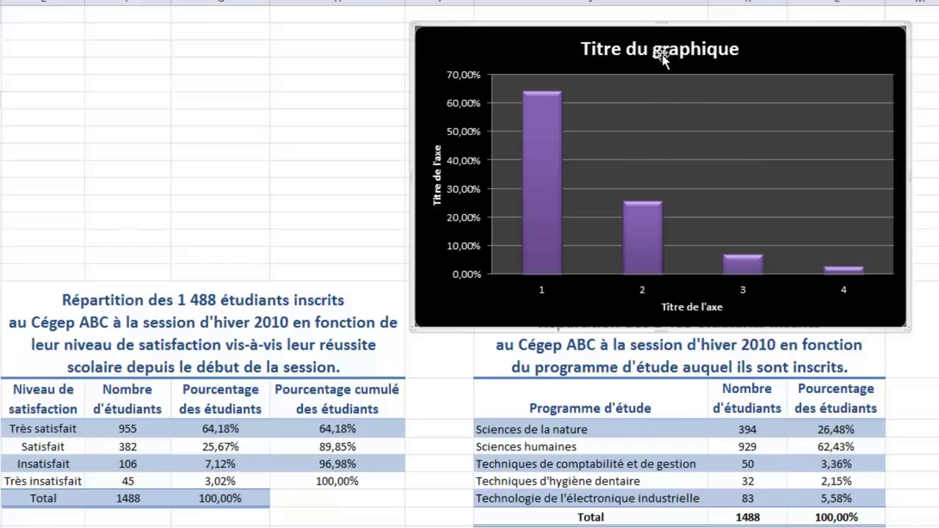
Replace the chart title with the copied table heading, removing its extra line breaks.
{"action": "left_click", "coordinate": [314, 323]}
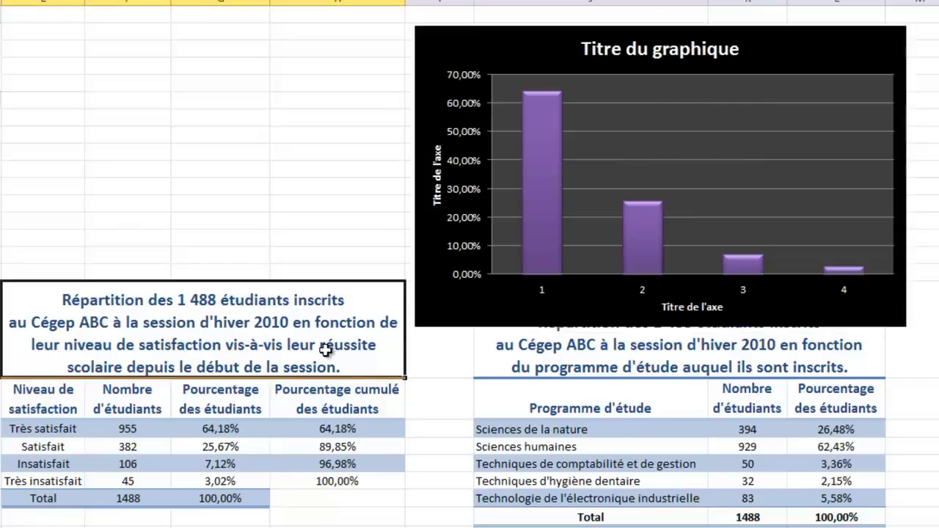
{"action": "key", "text": "ctrl+c"}
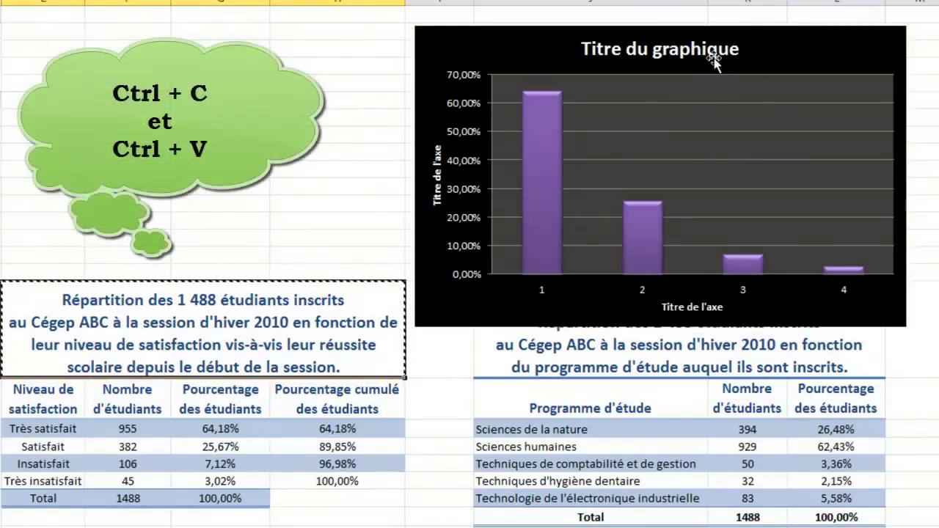
{"action": "left_click", "coordinate": [713, 49]}
{"action": "left_click_drag", "start_coordinate": [739, 49], "coordinate": [588, 53]}
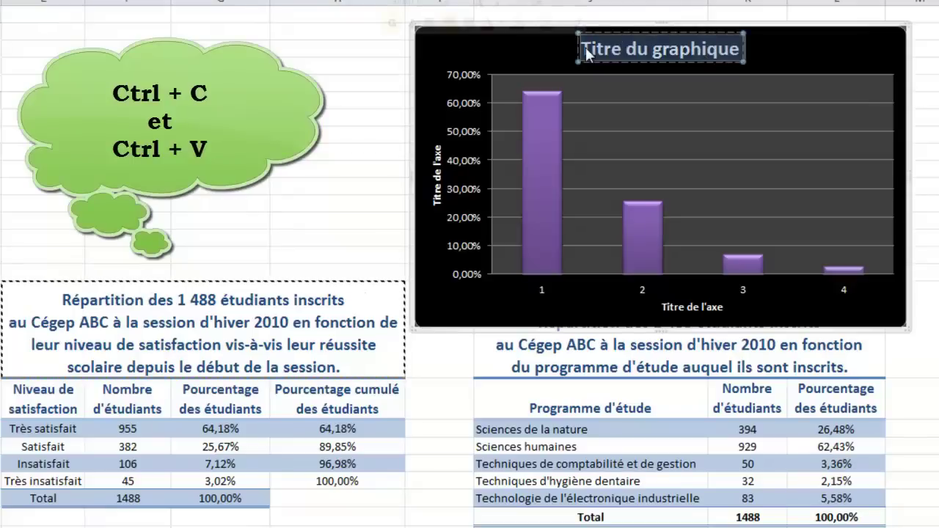
{"action": "key", "text": "ctrl+v"}
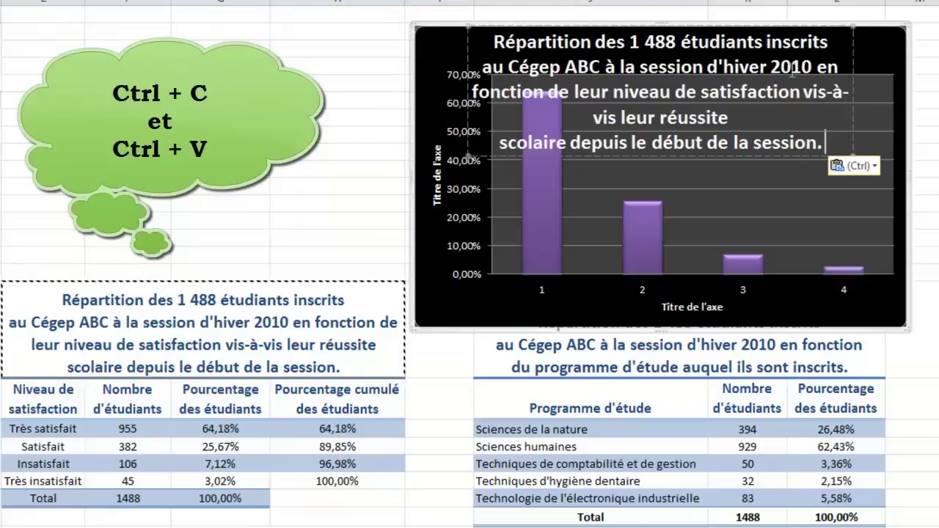
{"action": "left_click", "coordinate": [844, 42]}
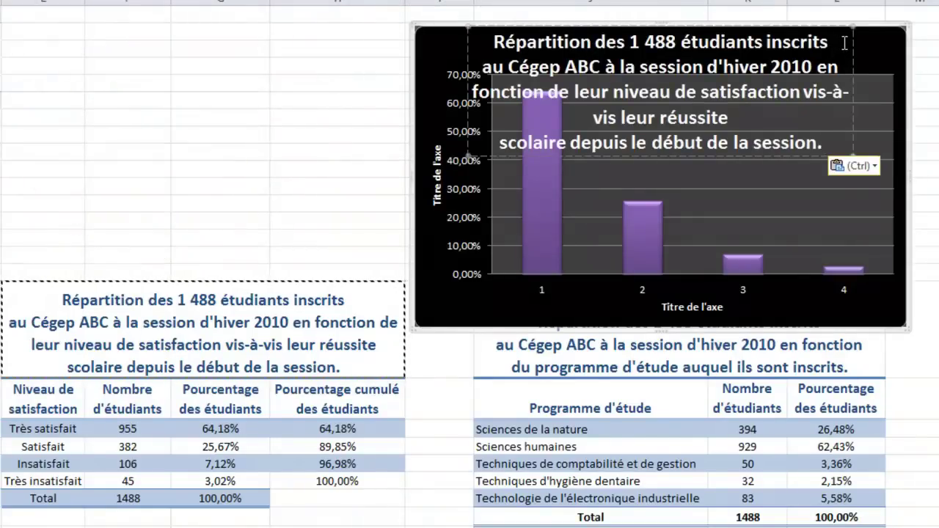
{"action": "key", "text": "Delete"}
{"action": "left_click", "coordinate": [761, 122]}
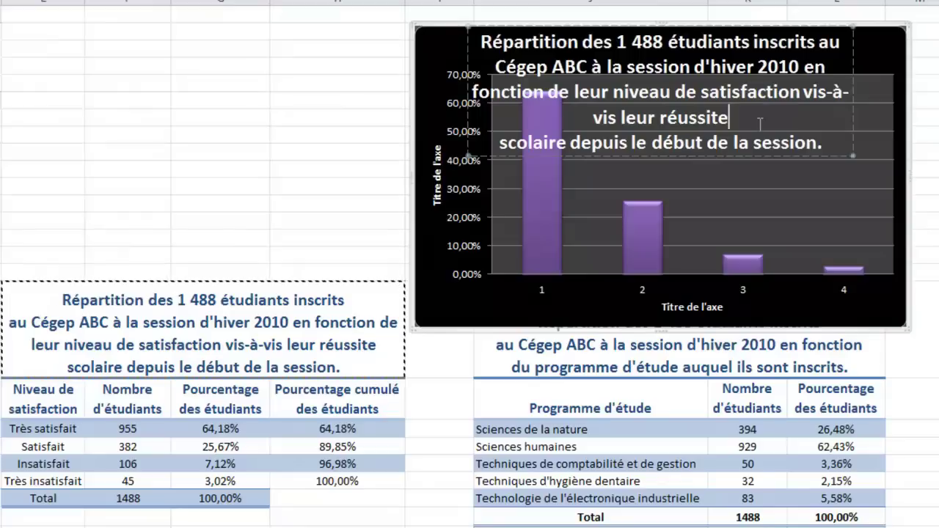
{"action": "key", "text": "Delete"}
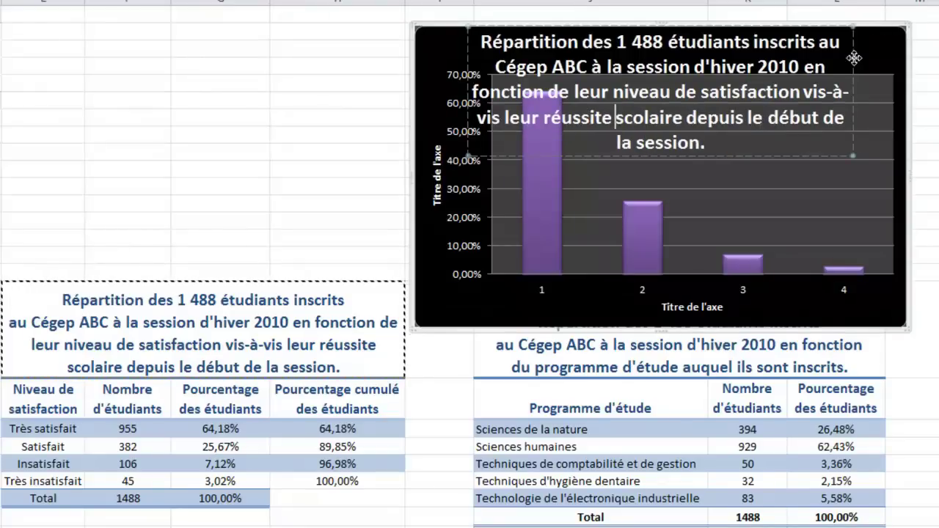
{"action": "left_click", "coordinate": [872, 63]}
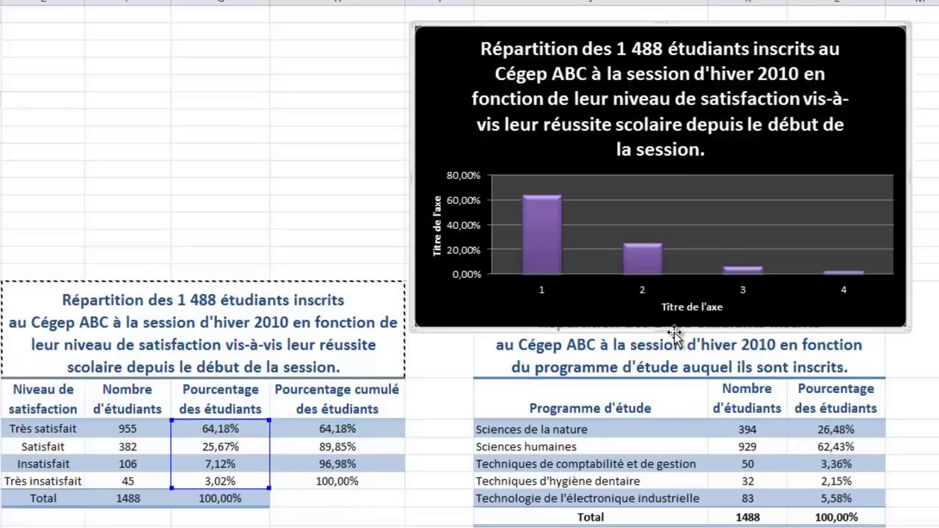
Make the chart taller and set the bar series gap width to 100%.
{"action": "left_click_drag", "start_coordinate": [660, 332], "coordinate": [660, 444]}
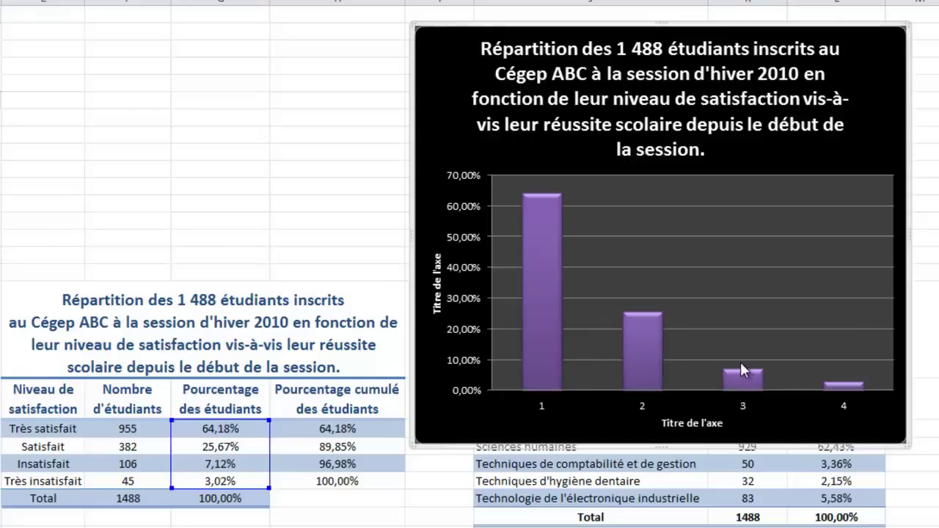
{"action": "left_click", "coordinate": [545, 236]}
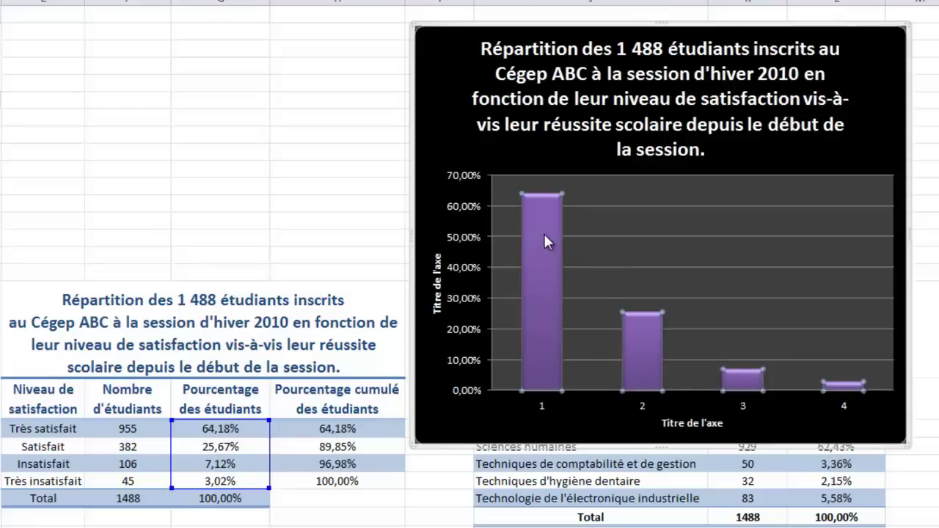
{"action": "right_click", "coordinate": [544, 251]}
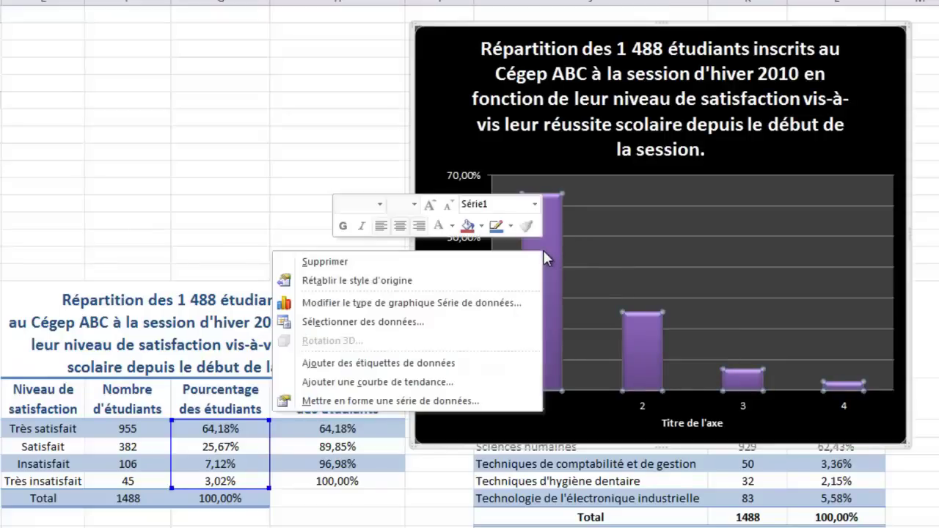
{"action": "left_click", "coordinate": [490, 411]}
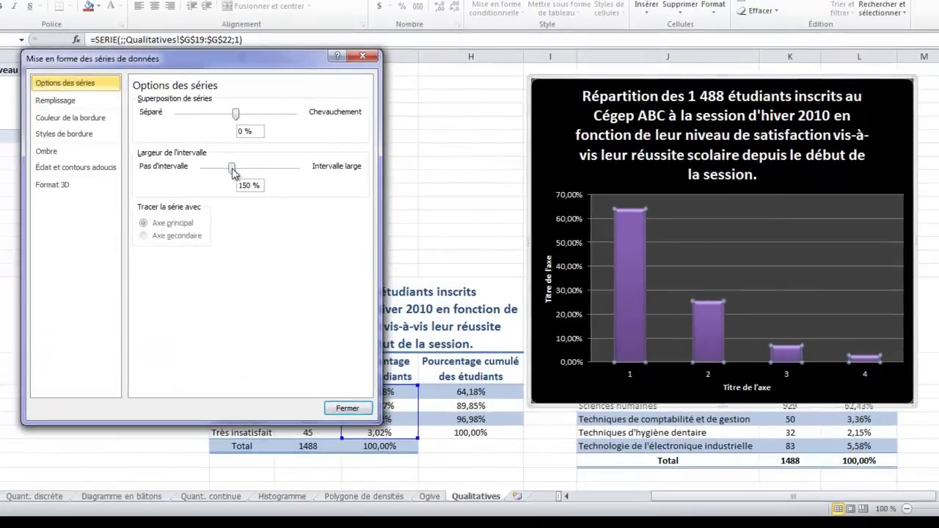
{"action": "mouse_move", "coordinate": [234, 172]}
{"action": "left_mouse_down"}
{"action": "mouse_move", "coordinate": [256, 174]}
{"action": "mouse_move", "coordinate": [223, 171]}
{"action": "left_mouse_up"}
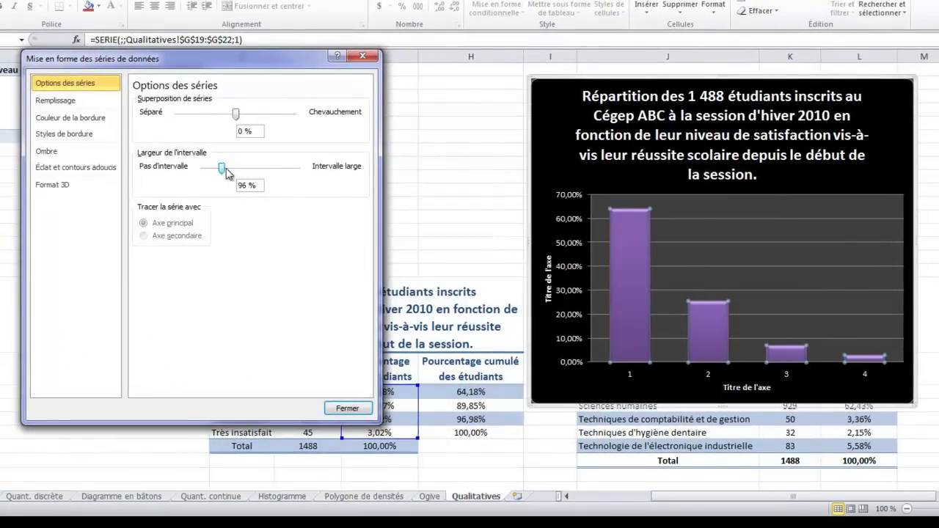
{"action": "key", "text": "BackSpace"}
{"action": "left_click", "coordinate": [347, 409]}
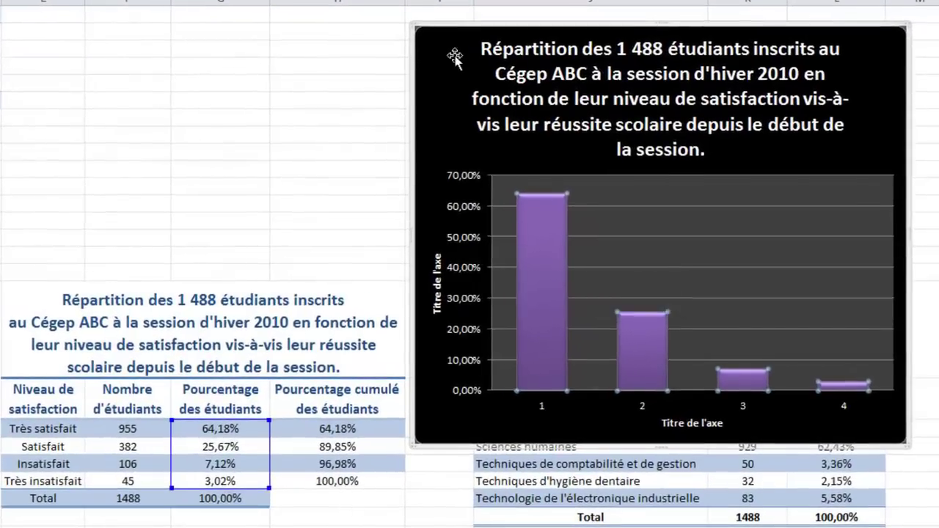
{"action": "left_click", "coordinate": [555, 115]}
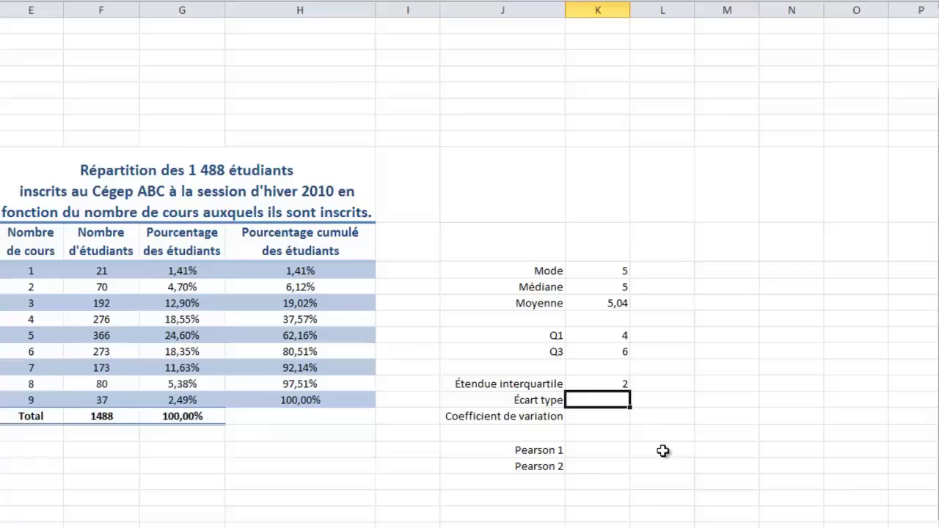
Enter =ECARTYPE(Nombre_de_cours) in K23, choosing the sample rather than population function.
{"action": "type", "text": "=eca"}
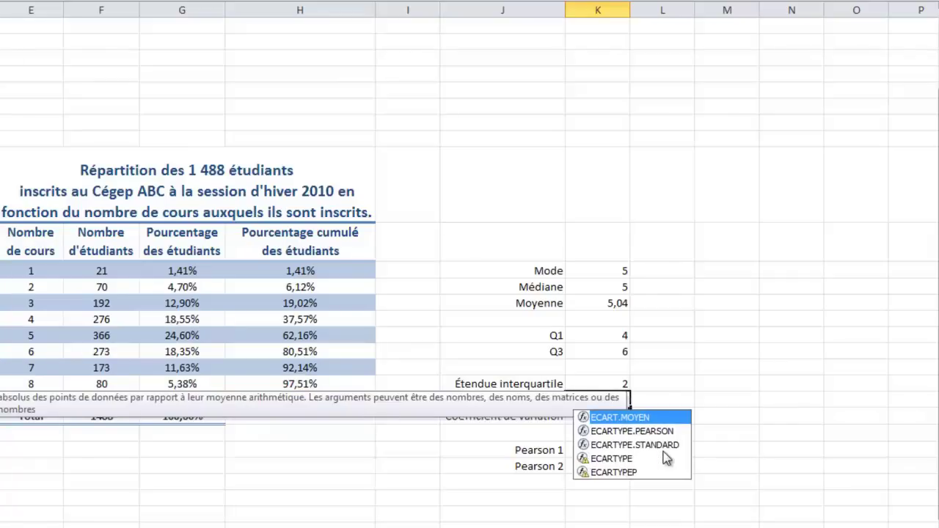
{"action": "type", "text": "r"}
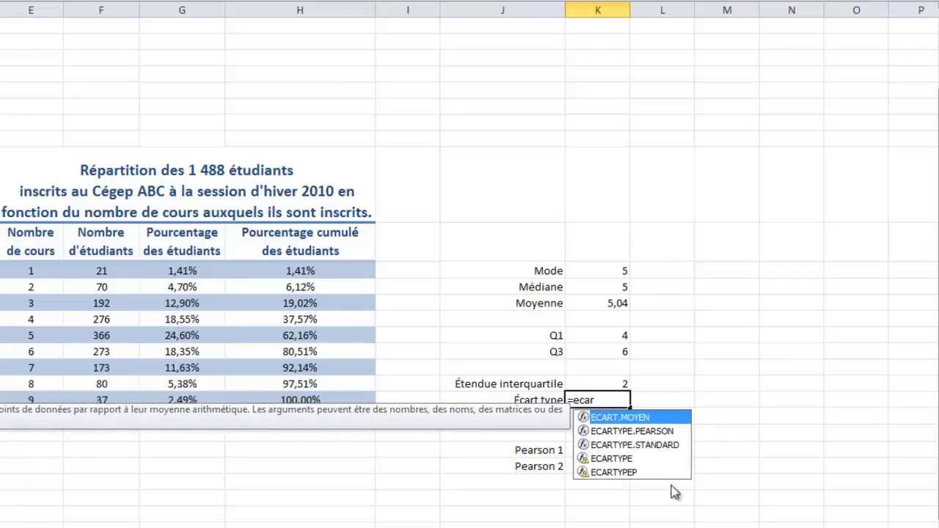
{"action": "type", "text": "ty"}
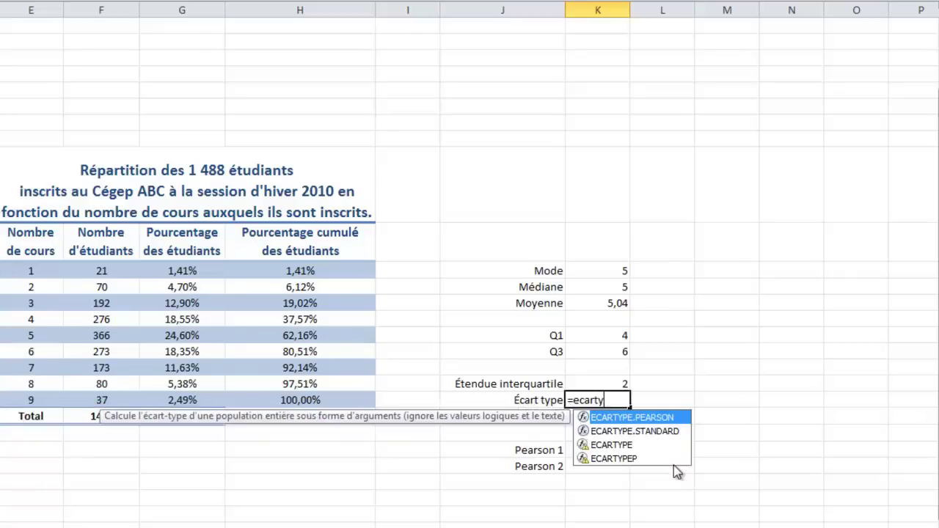
{"action": "type", "text": "pe"}
{"action": "left_click", "coordinate": [621, 445]}
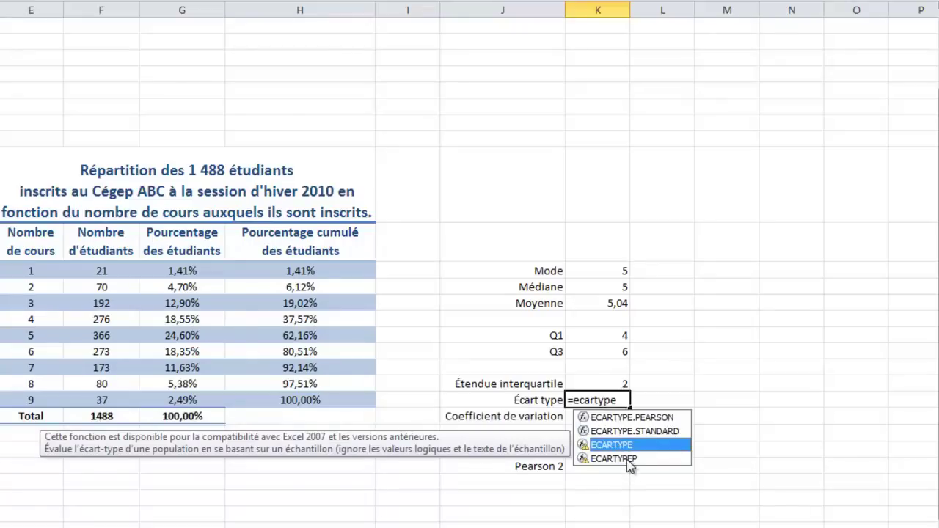
{"action": "left_click", "coordinate": [626, 459]}
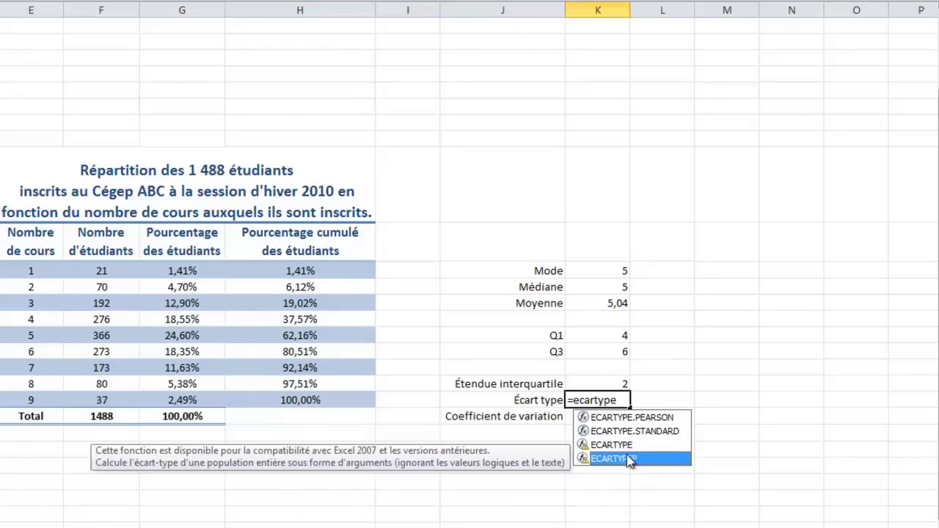
{"action": "left_click", "coordinate": [623, 445]}
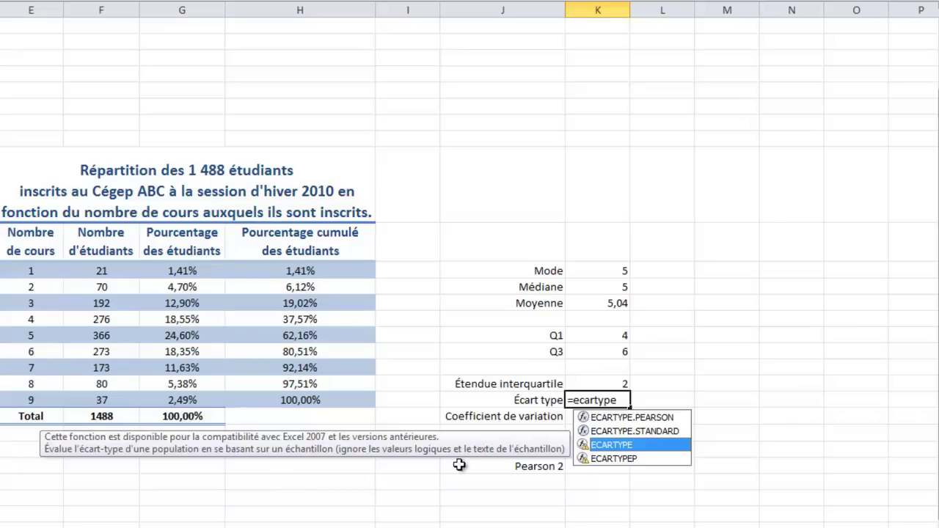
{"action": "left_click", "coordinate": [623, 459]}
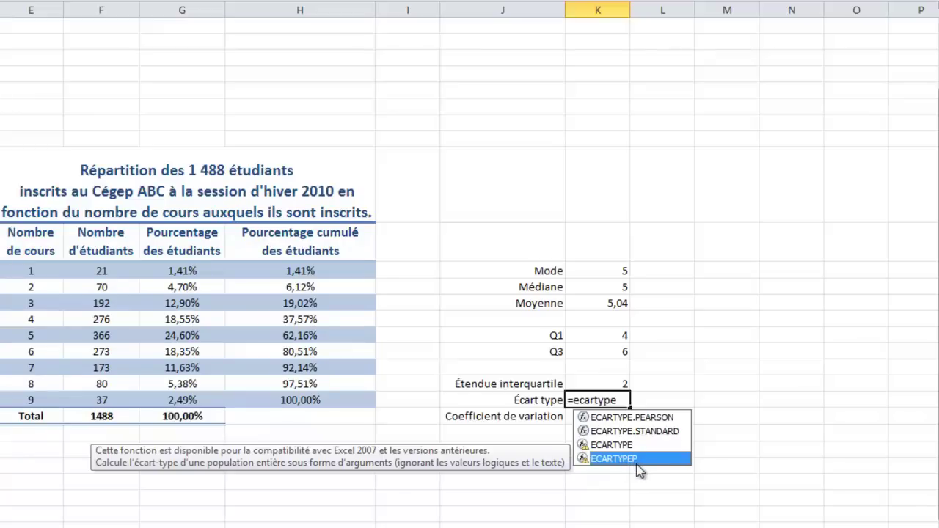
{"action": "left_click", "coordinate": [629, 446]}
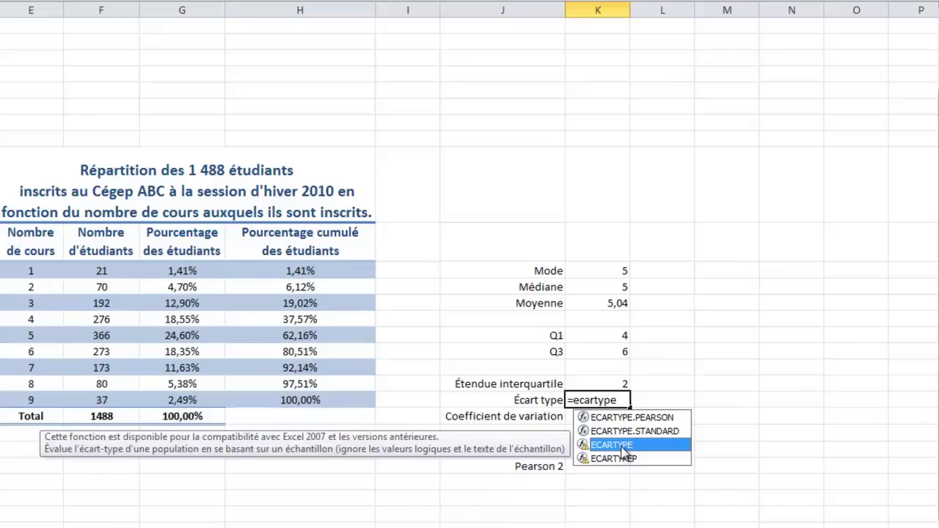
{"action": "double_click", "coordinate": [622, 447]}
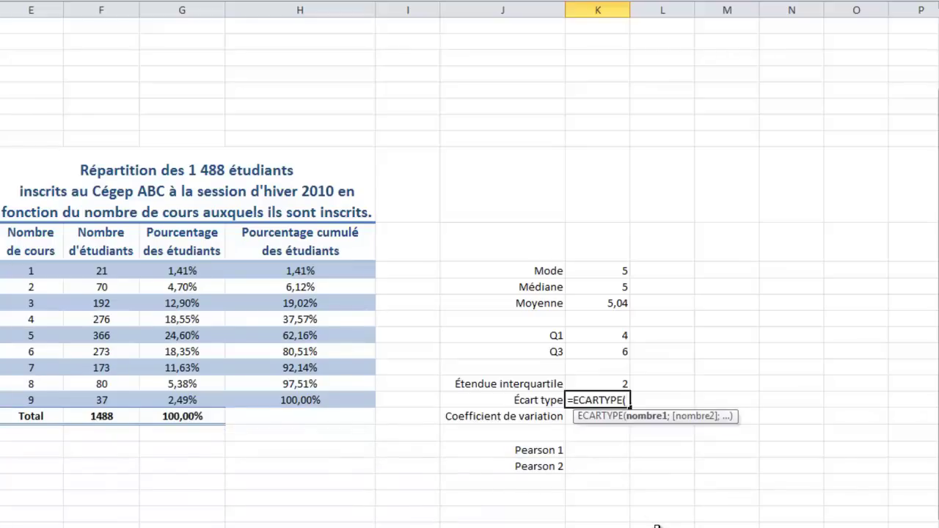
{"action": "type", "text": "nom"}
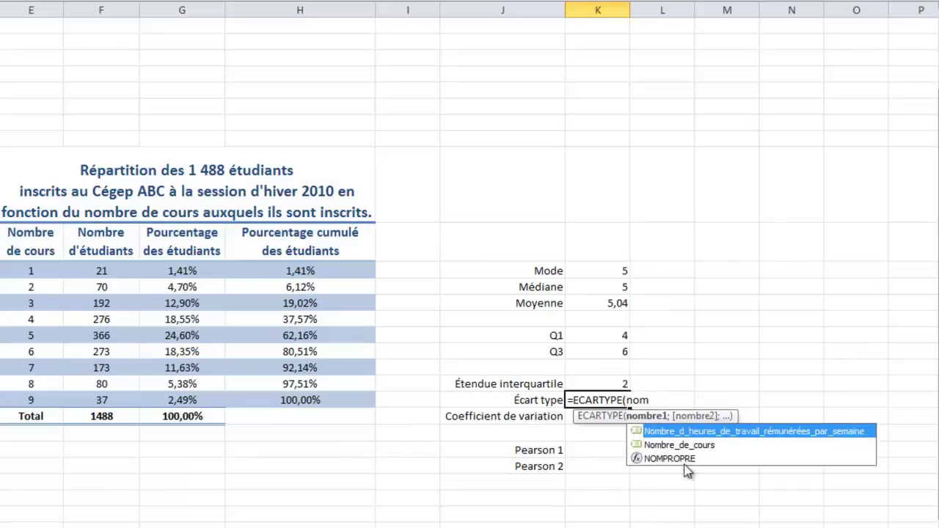
{"action": "double_click", "coordinate": [693, 445]}
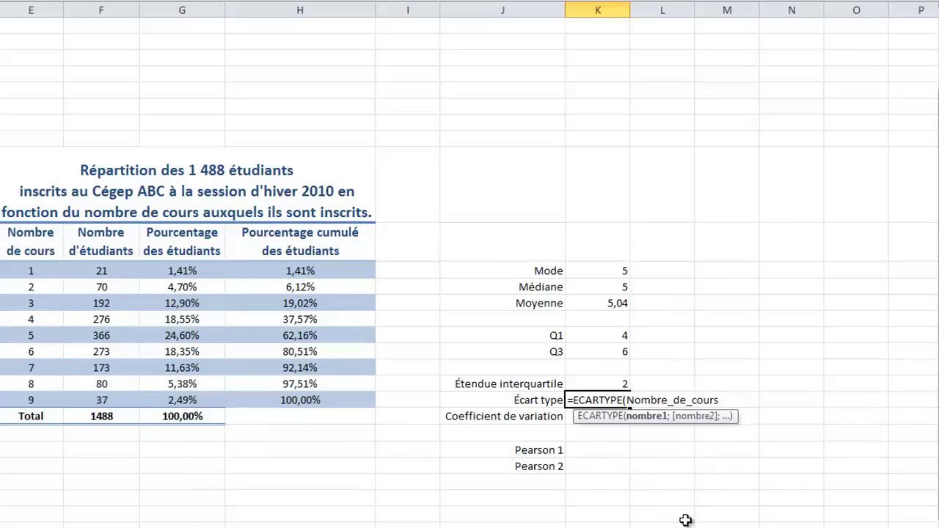
{"action": "type", "text": ")"}
{"action": "key", "text": "Return"}
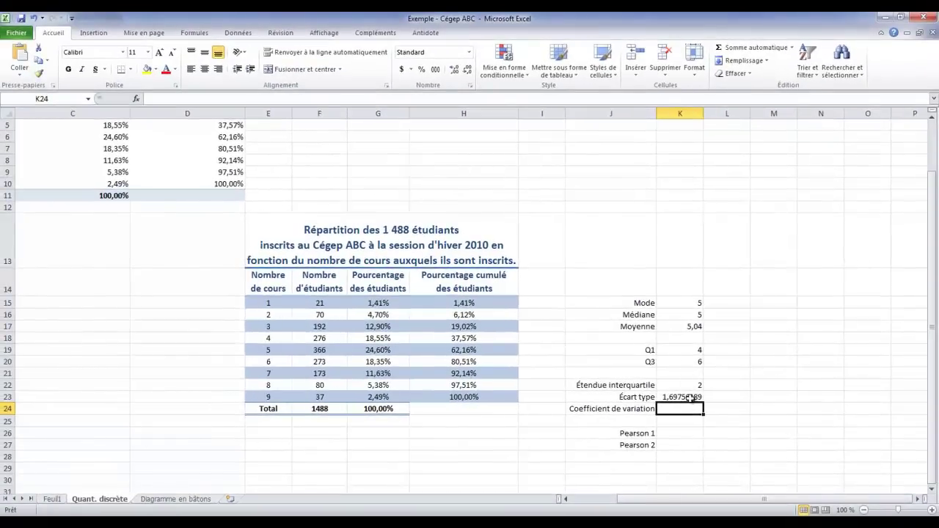
Reduce K23's displayed decimals so the deviation shows 1,70.
{"action": "left_click", "coordinate": [690, 397]}
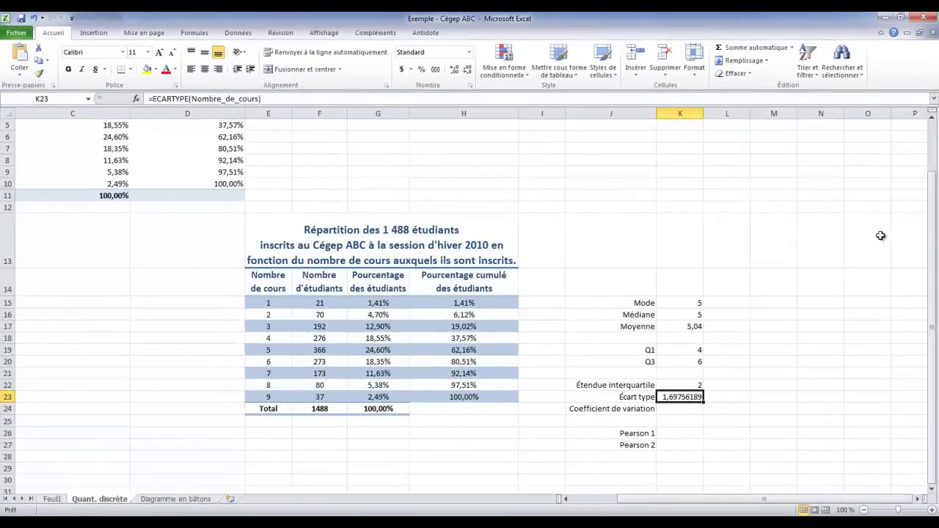
{"action": "left_click", "coordinate": [467, 70]}
{"action": "left_click", "coordinate": [468, 70]}
{"action": "left_click", "coordinate": [468, 71]}
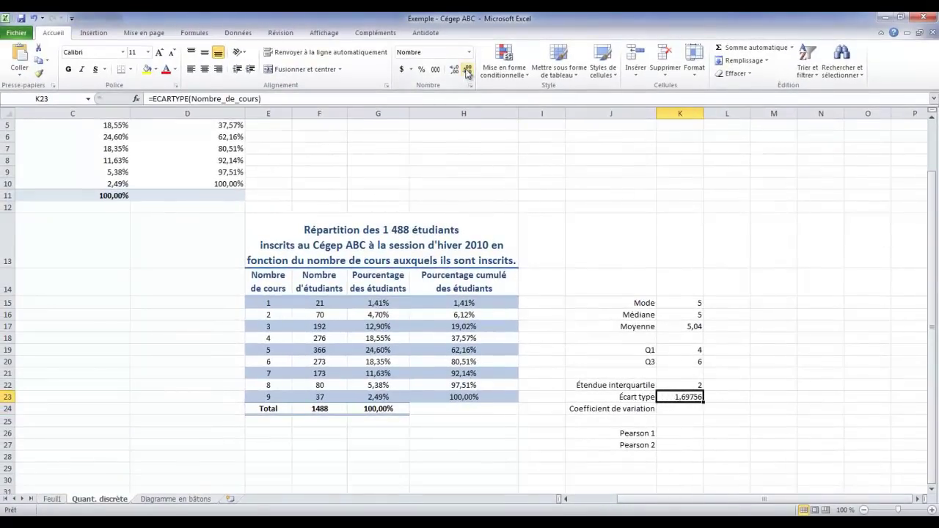
{"action": "left_click", "coordinate": [468, 70]}
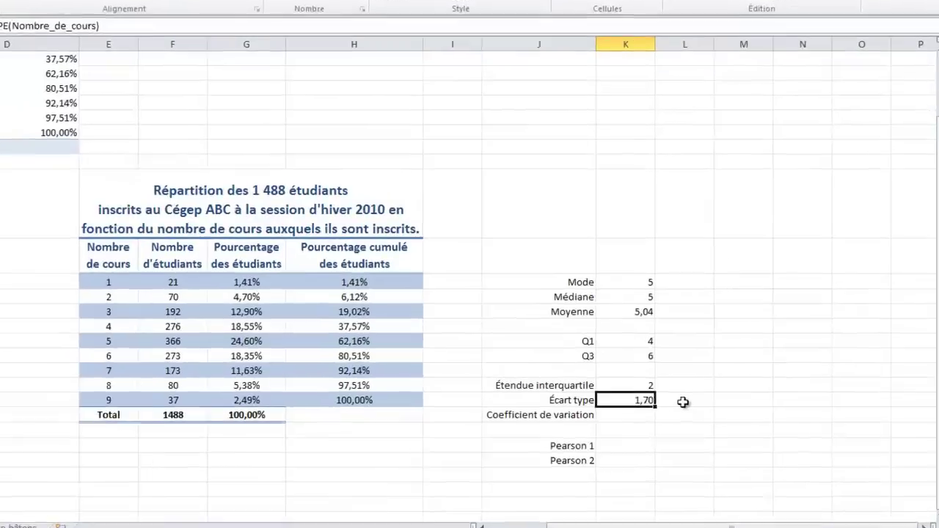
{"action": "left_click", "coordinate": [727, 399]}
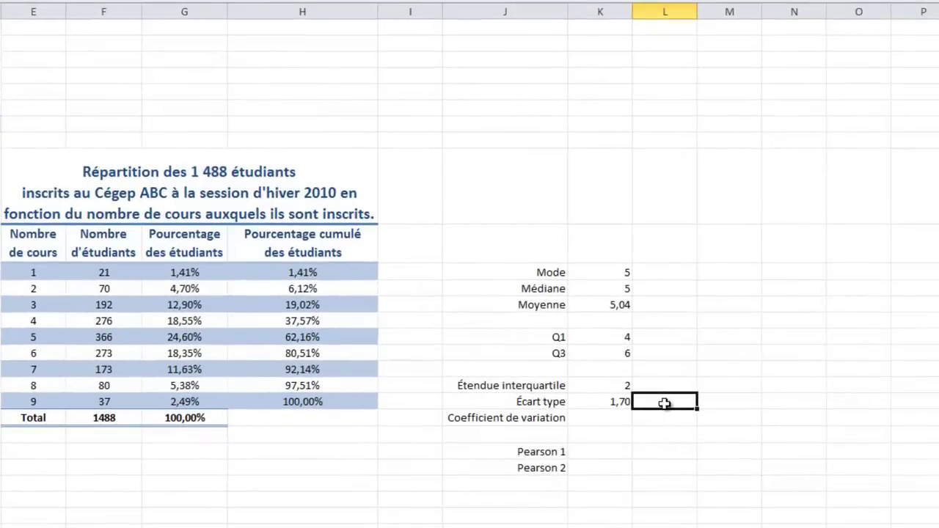
Enter =ECARTYPEP(Nombre_de_cours) in L23 to get the population deviation 1,69699137.
{"action": "type", "text": "=ecart"}
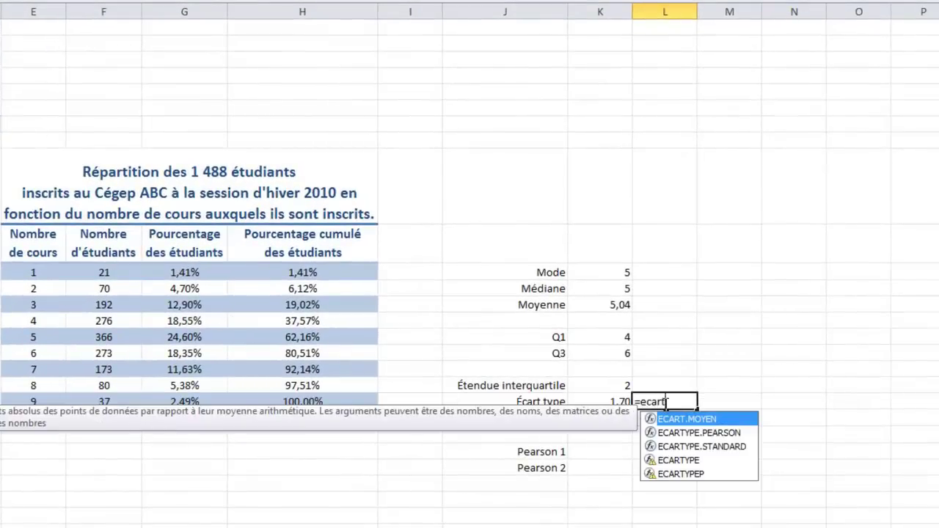
{"action": "double_click", "coordinate": [703, 475]}
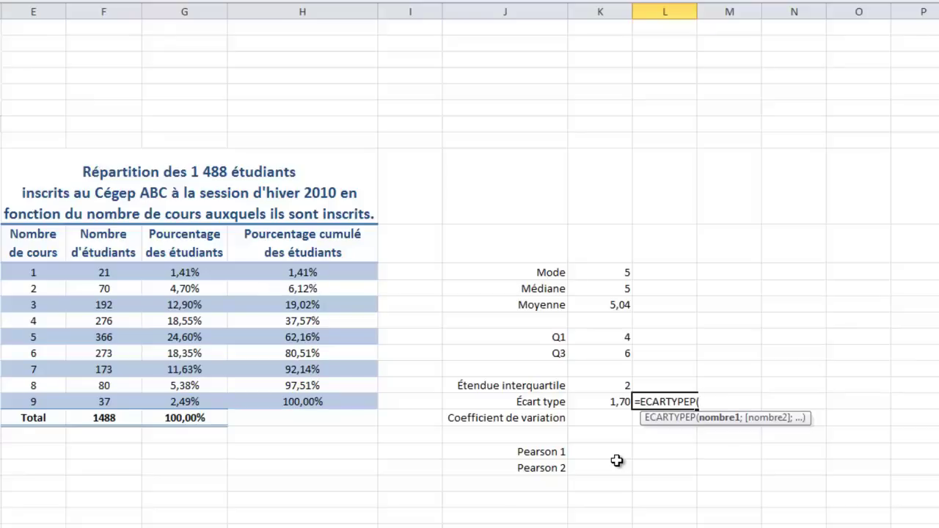
{"action": "type", "text": "nom"}
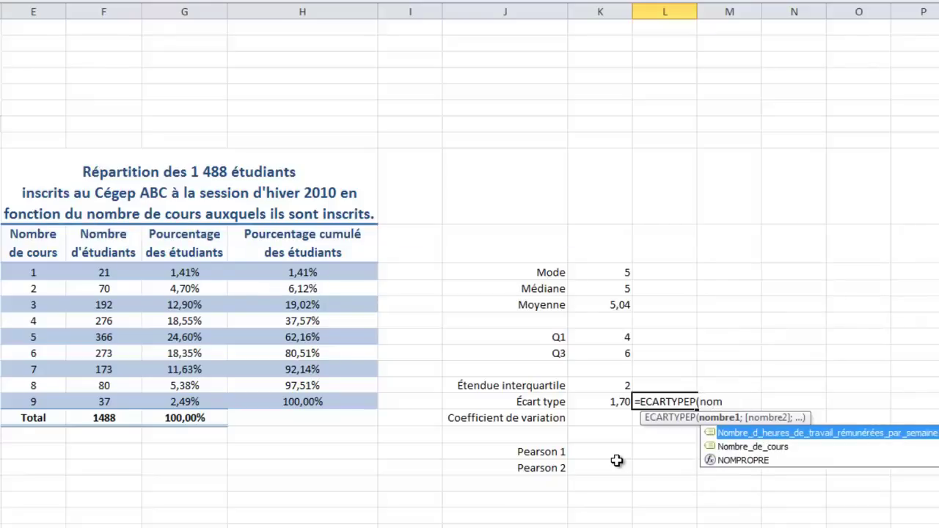
{"action": "double_click", "coordinate": [726, 446]}
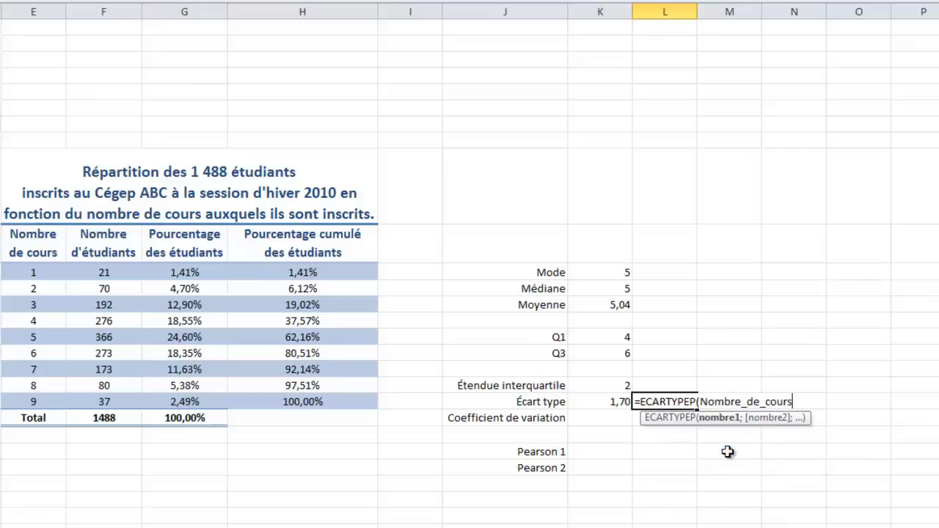
{"action": "key", "text": "Return"}
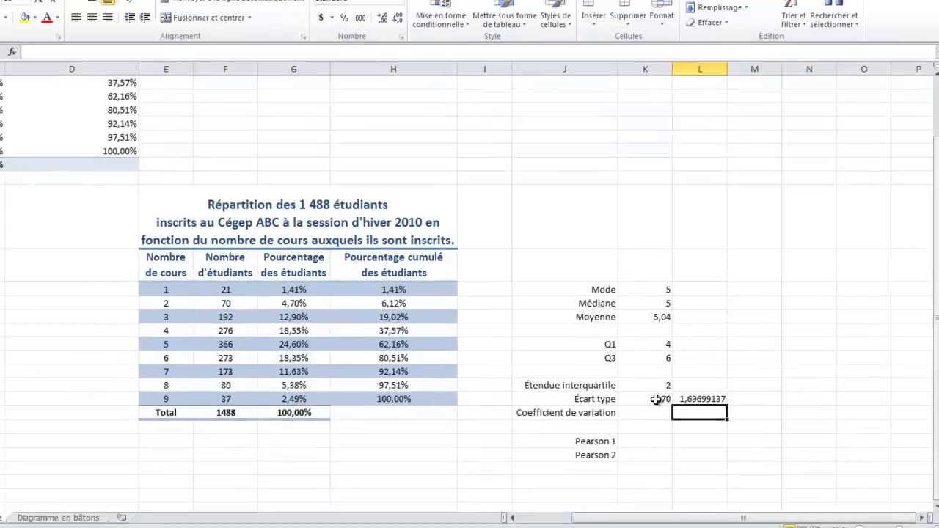
Show more decimals on K23 to compare with L23, then round back to 1,70.
{"action": "left_click", "coordinate": [656, 399]}
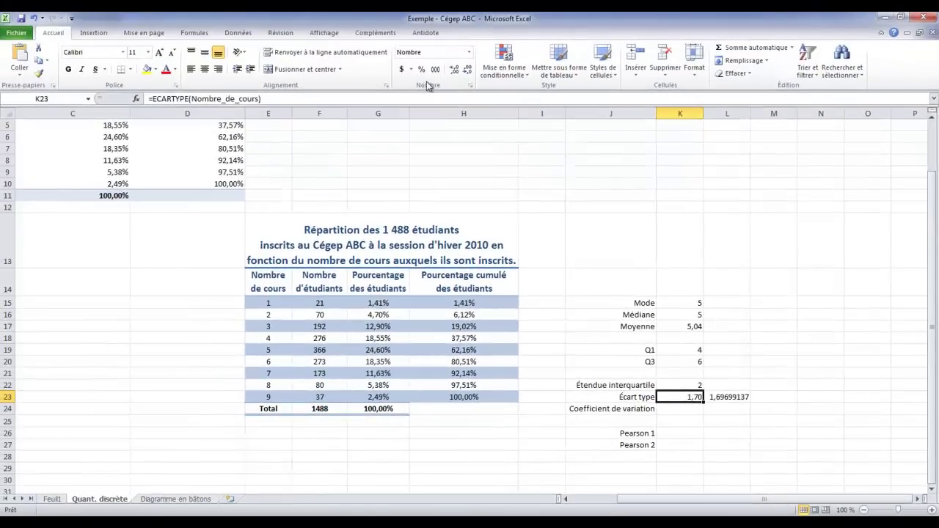
{"action": "left_click", "coordinate": [455, 71]}
{"action": "left_click", "coordinate": [455, 71]}
{"action": "left_click", "coordinate": [470, 71]}
{"action": "left_click", "coordinate": [467, 70]}
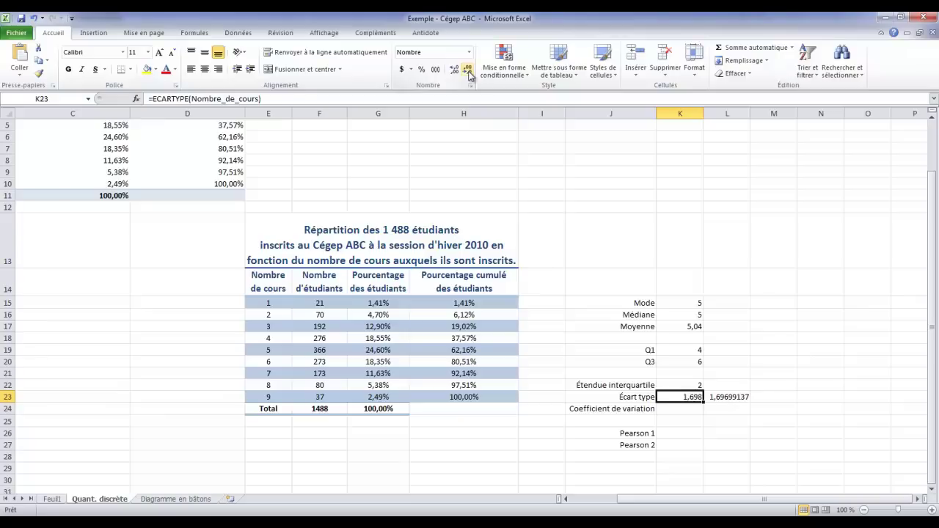
{"action": "left_click", "coordinate": [467, 70]}
{"action": "left_click", "coordinate": [736, 398]}
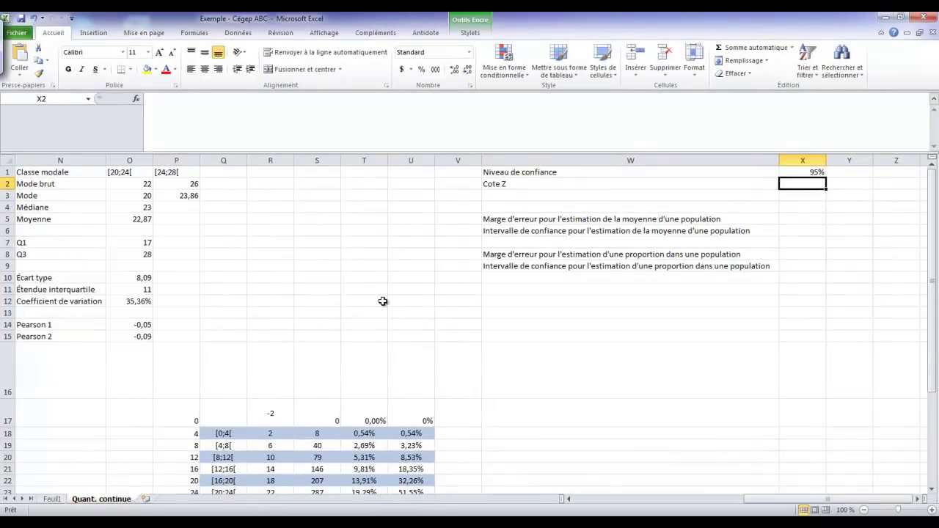
Ink a baseline, bell curve, centre line and two cutoffs, then hatch the area beneath.
{"action": "left_click_drag", "start_coordinate": [223, 291], "coordinate": [415, 291]}
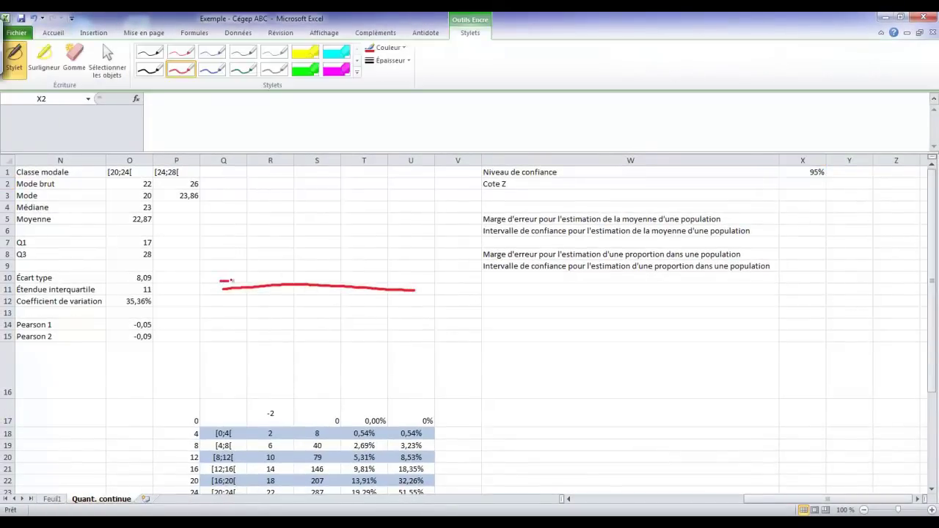
{"action": "left_click_drag", "start_coordinate": [232, 281], "coordinate": [419, 282]}
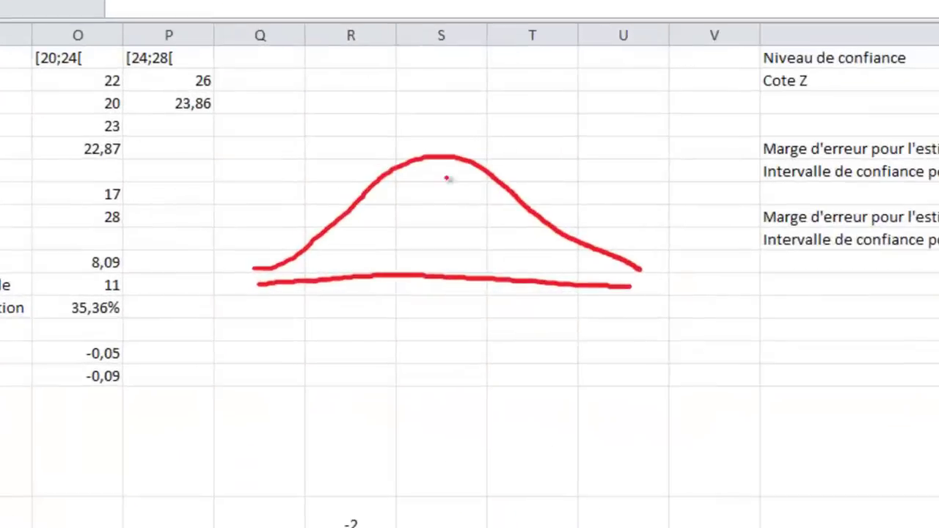
{"action": "left_click_drag", "start_coordinate": [445, 161], "coordinate": [446, 280]}
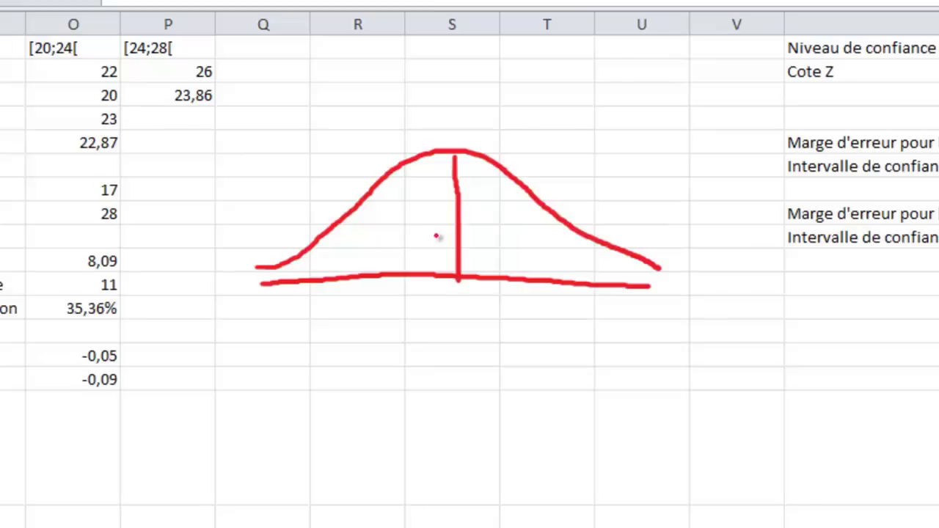
{"action": "mouse_move", "coordinate": [337, 224]}
{"action": "left_mouse_down"}
{"action": "mouse_move", "coordinate": [338, 285]}
{"action": "mouse_move", "coordinate": [331, 225]}
{"action": "left_mouse_up"}
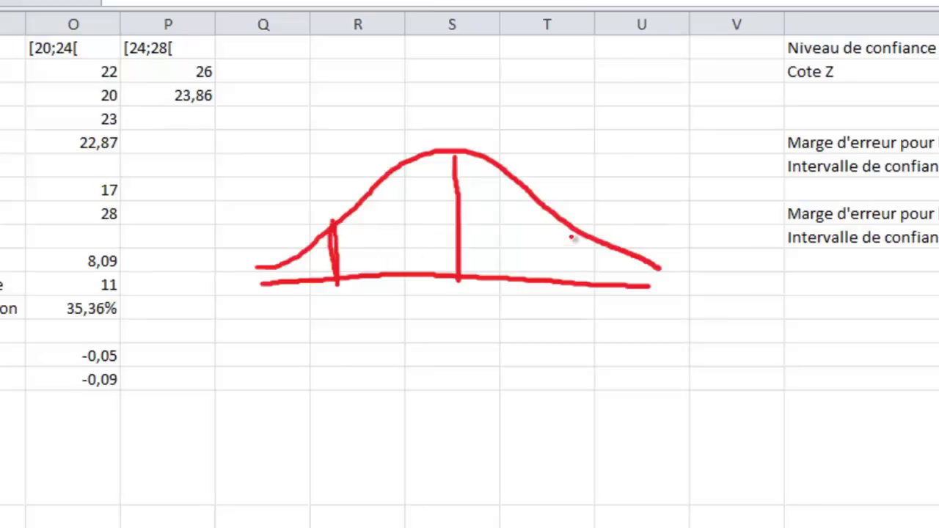
{"action": "mouse_move", "coordinate": [573, 233]}
{"action": "left_mouse_down"}
{"action": "mouse_move", "coordinate": [569, 290]}
{"action": "mouse_move", "coordinate": [566, 249]}
{"action": "left_mouse_up"}
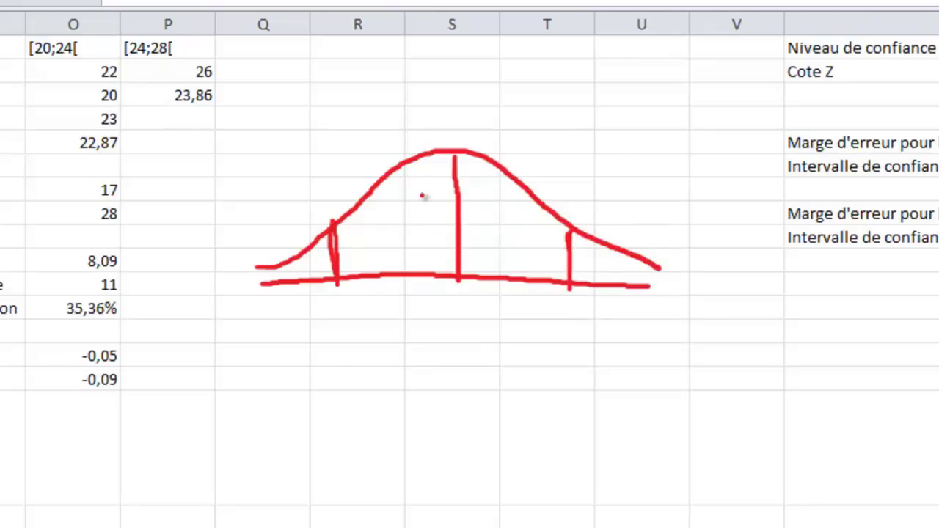
{"action": "left_click_drag", "start_coordinate": [353, 237], "coordinate": [393, 176]}
{"action": "left_click_drag", "start_coordinate": [353, 264], "coordinate": [389, 194]}
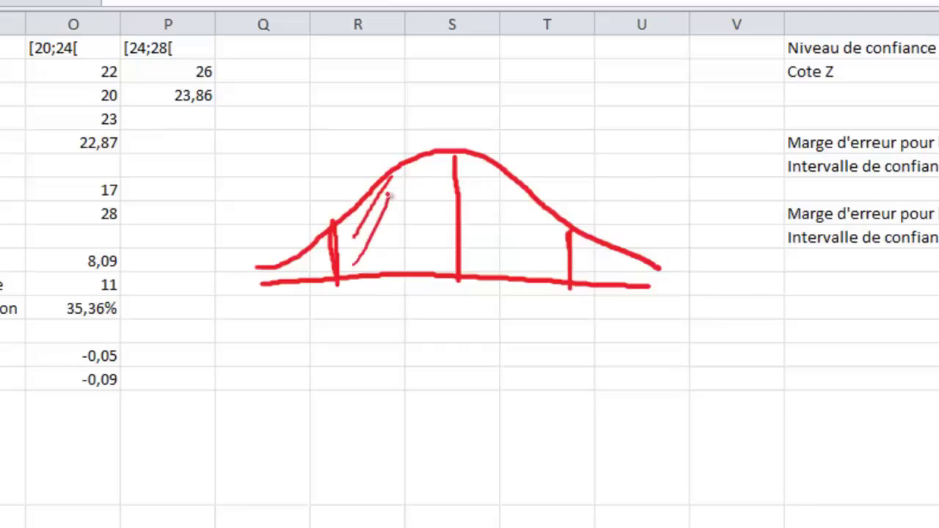
{"action": "left_click_drag", "start_coordinate": [383, 273], "coordinate": [424, 192]}
{"action": "left_click_drag", "start_coordinate": [433, 273], "coordinate": [449, 233]}
{"action": "left_click_drag", "start_coordinate": [471, 198], "coordinate": [492, 172]}
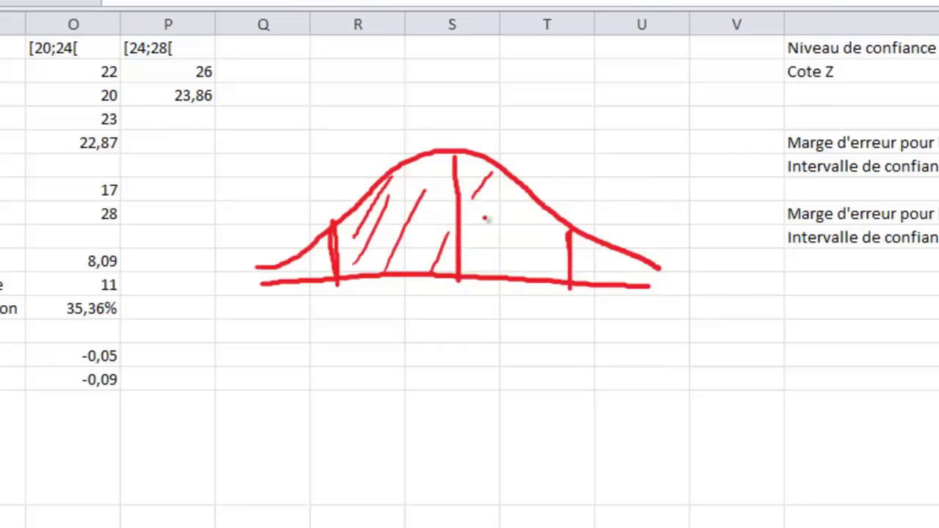
{"action": "left_click_drag", "start_coordinate": [481, 241], "coordinate": [509, 198]}
{"action": "left_click_drag", "start_coordinate": [496, 258], "coordinate": [527, 221]}
{"action": "left_click_drag", "start_coordinate": [519, 272], "coordinate": [554, 238]}
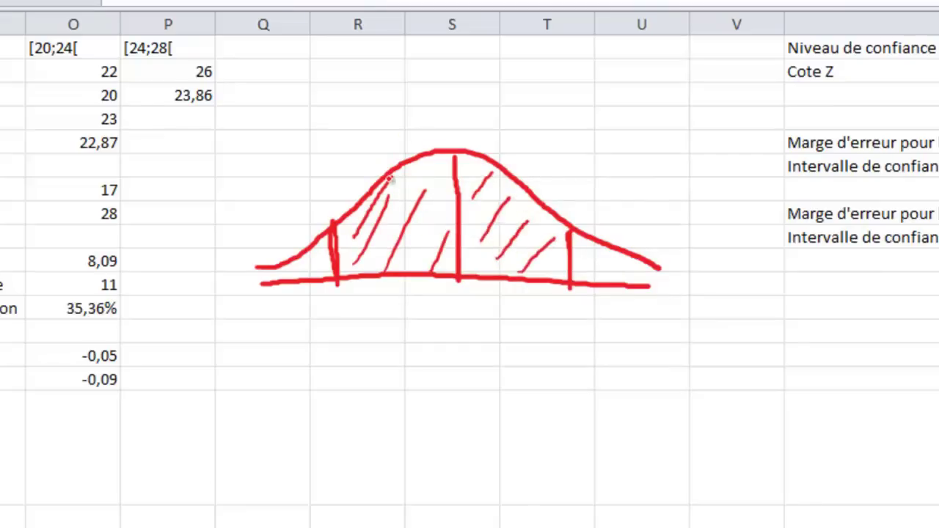
Draw arrows from each half of the curve and label both halves 47,5%.
{"action": "mouse_move", "coordinate": [395, 179]}
{"action": "left_mouse_down"}
{"action": "mouse_move", "coordinate": [361, 147]}
{"action": "mouse_move", "coordinate": [378, 147]}
{"action": "left_mouse_up"}
{"action": "mouse_move", "coordinate": [314, 107]}
{"action": "left_mouse_down"}
{"action": "mouse_move", "coordinate": [314, 139]}
{"action": "mouse_move", "coordinate": [308, 130]}
{"action": "mouse_move", "coordinate": [338, 135]}
{"action": "mouse_move", "coordinate": [354, 123]}
{"action": "left_mouse_up"}
{"action": "left_click_drag", "start_coordinate": [355, 126], "coordinate": [358, 143]}
{"action": "left_click_drag", "start_coordinate": [375, 107], "coordinate": [365, 127]}
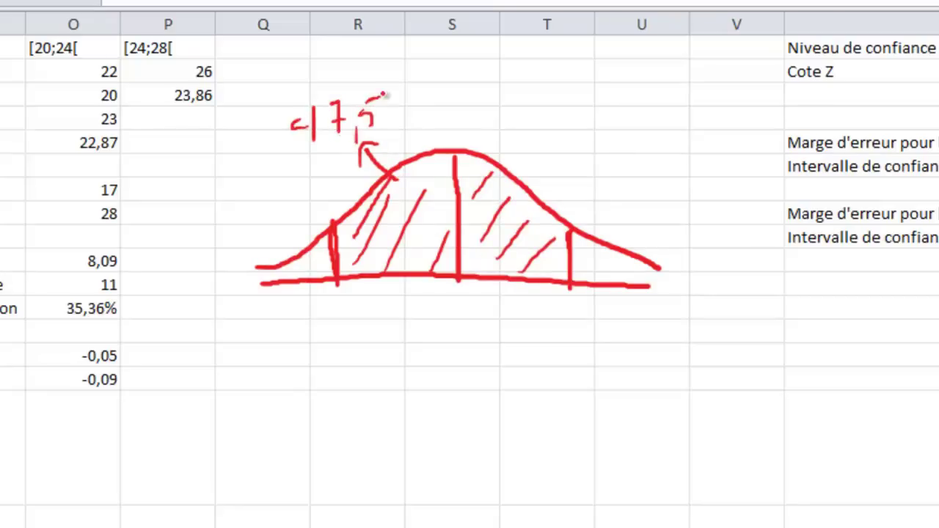
{"action": "left_click_drag", "start_coordinate": [387, 88], "coordinate": [393, 97]}
{"action": "mouse_move", "coordinate": [402, 85]}
{"action": "left_mouse_down"}
{"action": "mouse_move", "coordinate": [396, 126]}
{"action": "mouse_move", "coordinate": [411, 125]}
{"action": "left_mouse_up"}
{"action": "mouse_move", "coordinate": [511, 184]}
{"action": "left_mouse_down"}
{"action": "mouse_move", "coordinate": [545, 141]}
{"action": "mouse_move", "coordinate": [558, 152]}
{"action": "left_mouse_up"}
{"action": "mouse_move", "coordinate": [518, 69]}
{"action": "left_mouse_down"}
{"action": "mouse_move", "coordinate": [518, 106]}
{"action": "mouse_move", "coordinate": [522, 94]}
{"action": "mouse_move", "coordinate": [560, 117]}
{"action": "left_mouse_up"}
{"action": "left_click_drag", "start_coordinate": [567, 84], "coordinate": [565, 107]}
{"action": "left_click_drag", "start_coordinate": [571, 81], "coordinate": [583, 77]}
{"action": "left_click_drag", "start_coordinate": [600, 74], "coordinate": [601, 114]}
{"action": "left_click_drag", "start_coordinate": [622, 97], "coordinate": [640, 154]}
Write 95%/2 beside the 47,5% labels.
{"action": "mouse_move", "coordinate": [685, 129]}
{"action": "left_mouse_down"}
{"action": "mouse_move", "coordinate": [683, 164]}
{"action": "mouse_move", "coordinate": [719, 132]}
{"action": "mouse_move", "coordinate": [737, 131]}
{"action": "left_mouse_up"}
{"action": "mouse_move", "coordinate": [752, 120]}
{"action": "left_mouse_down"}
{"action": "mouse_move", "coordinate": [732, 166]}
{"action": "mouse_move", "coordinate": [757, 156]}
{"action": "left_mouse_up"}
{"action": "left_click_drag", "start_coordinate": [668, 180], "coordinate": [768, 172]}
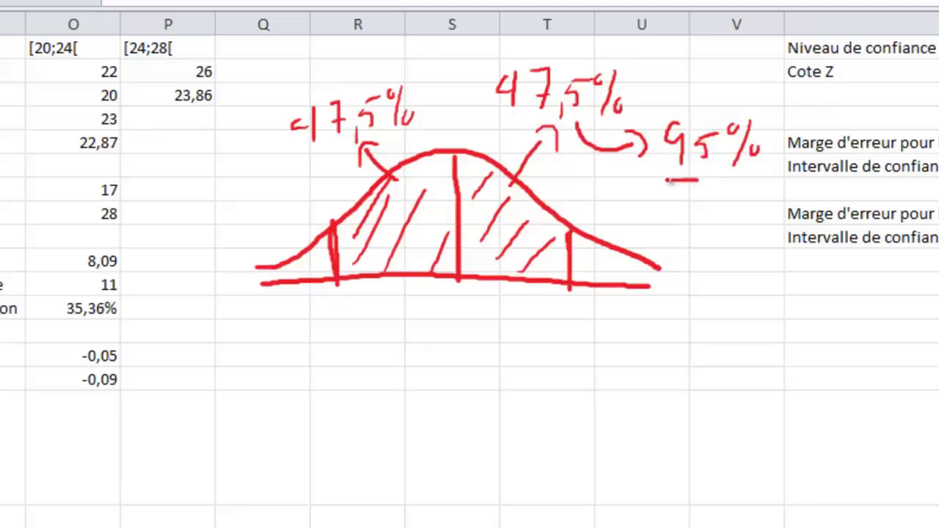
{"action": "left_click_drag", "start_coordinate": [710, 197], "coordinate": [741, 215]}
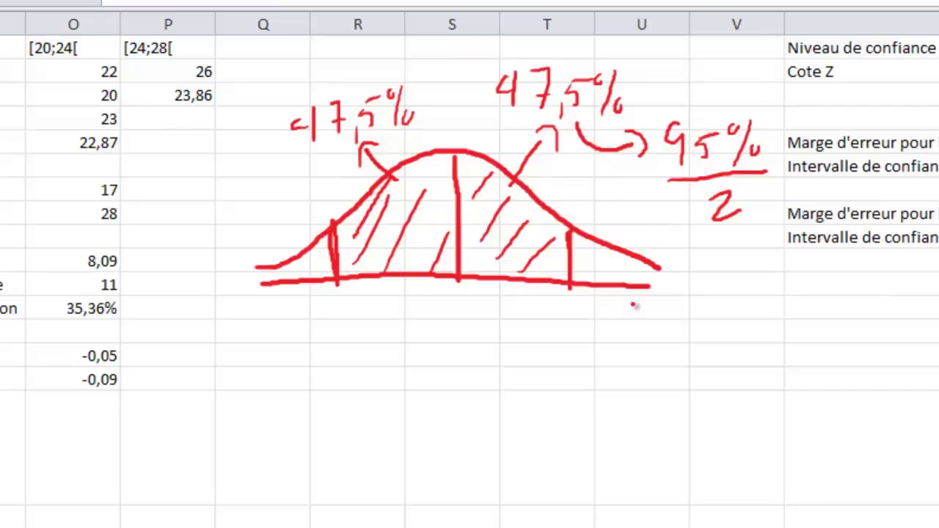
Draw an arrow from the right tail and label it 2,5%.
{"action": "mouse_move", "coordinate": [600, 269]}
{"action": "left_mouse_down"}
{"action": "mouse_move", "coordinate": [662, 319]}
{"action": "mouse_move", "coordinate": [646, 335]}
{"action": "mouse_move", "coordinate": [725, 345]}
{"action": "left_mouse_up"}
{"action": "mouse_move", "coordinate": [764, 313]}
{"action": "left_mouse_down"}
{"action": "mouse_move", "coordinate": [763, 351]}
{"action": "mouse_move", "coordinate": [772, 348]}
{"action": "left_mouse_up"}
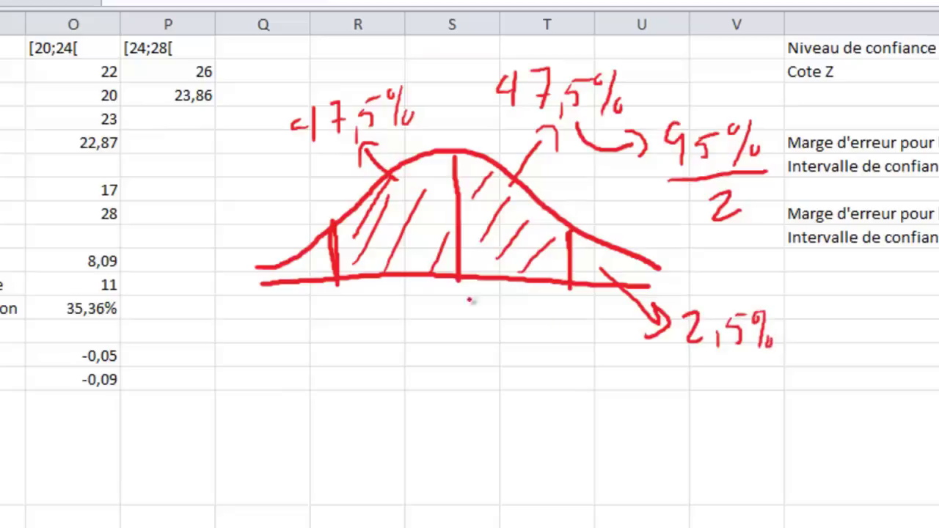
{"action": "mouse_move", "coordinate": [308, 264]}
{"action": "left_mouse_down"}
{"action": "mouse_move", "coordinate": [287, 312]}
{"action": "mouse_move", "coordinate": [304, 323]}
{"action": "left_mouse_up"}
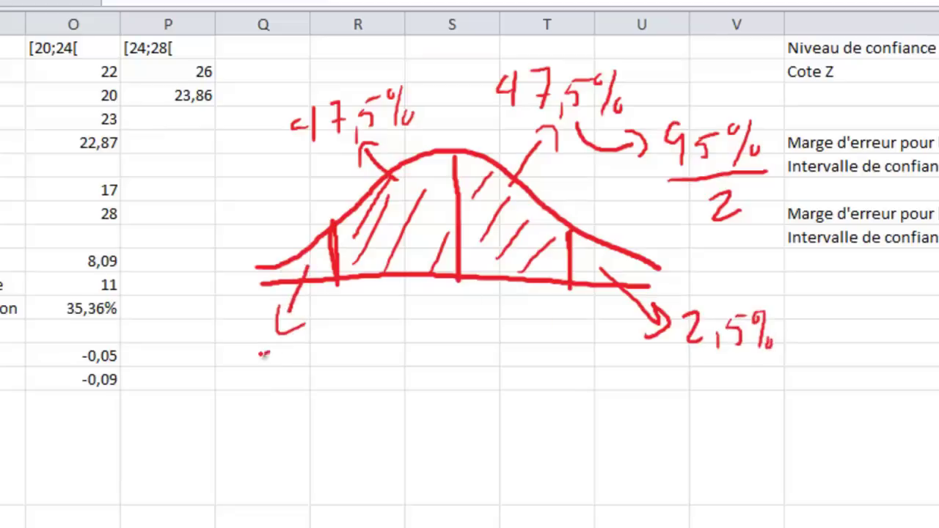
Write 2,5% in ink on the curve's left tail.
{"action": "left_click_drag", "start_coordinate": [262, 354], "coordinate": [283, 371]}
{"action": "left_click_drag", "start_coordinate": [290, 364], "coordinate": [297, 373]}
{"action": "left_click_drag", "start_coordinate": [302, 352], "coordinate": [329, 345]}
{"action": "left_click_drag", "start_coordinate": [339, 335], "coordinate": [330, 372]}
{"action": "left_click_drag", "start_coordinate": [345, 359], "coordinate": [343, 360]}
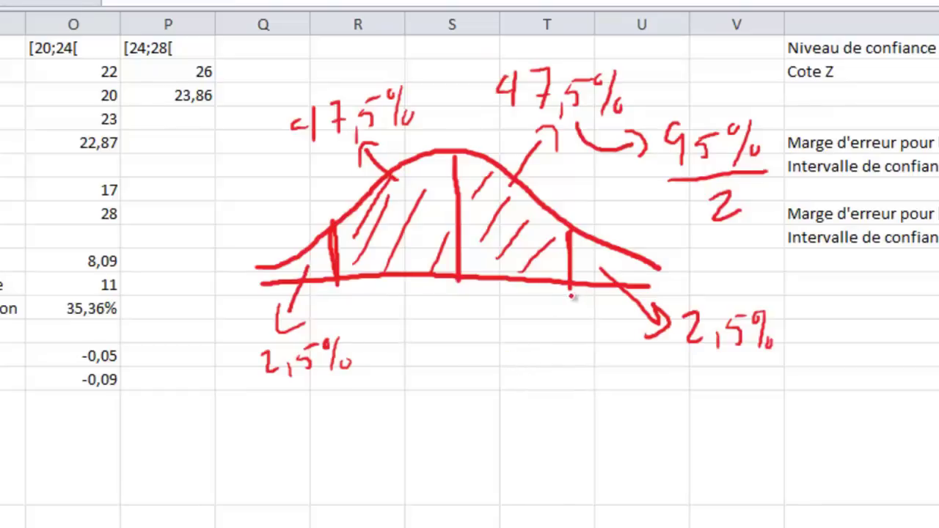
Mark the right cutoff with an X, add an arrow, trace the left tail, and draw a centre line.
{"action": "mouse_move", "coordinate": [560, 274]}
{"action": "left_mouse_down"}
{"action": "mouse_move", "coordinate": [584, 299]}
{"action": "mouse_move", "coordinate": [564, 297]}
{"action": "left_mouse_up"}
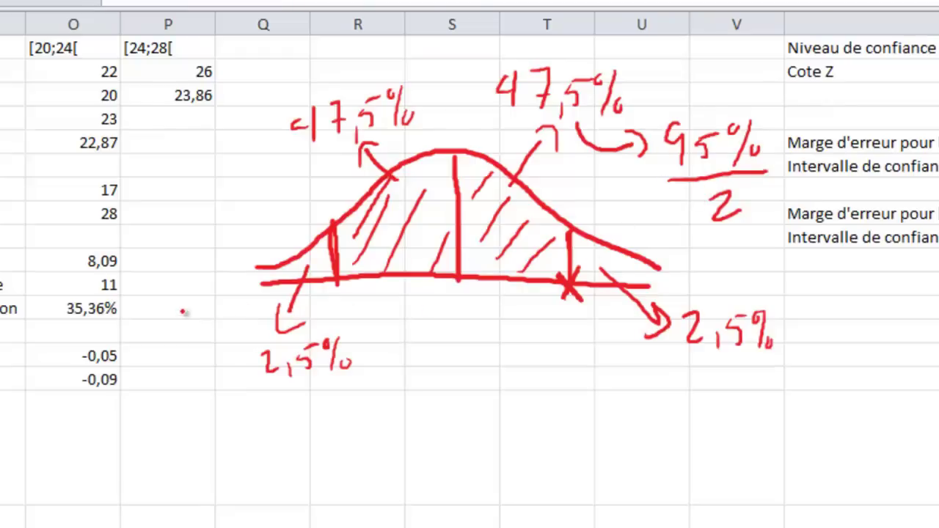
{"action": "mouse_move", "coordinate": [179, 320]}
{"action": "left_mouse_down"}
{"action": "mouse_move", "coordinate": [545, 306]}
{"action": "mouse_move", "coordinate": [554, 351]}
{"action": "left_mouse_up"}
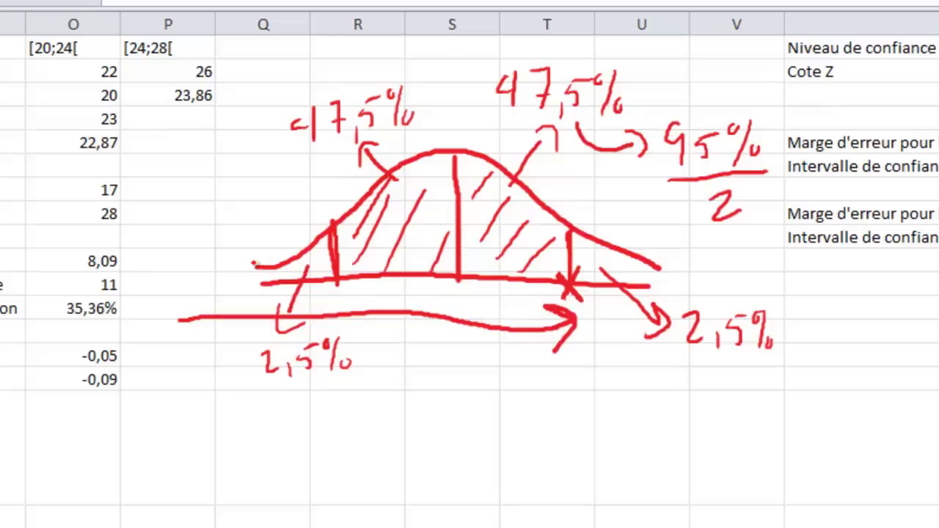
{"action": "left_click_drag", "start_coordinate": [231, 271], "coordinate": [333, 265]}
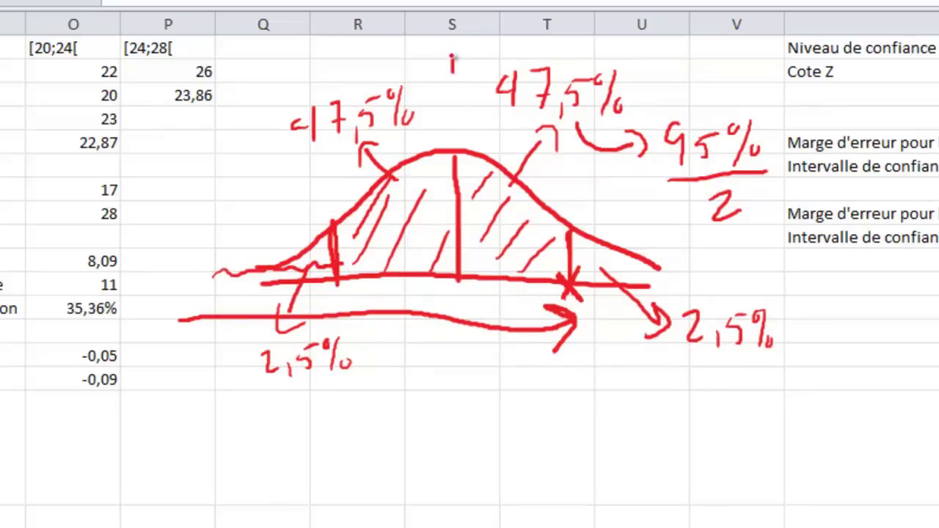
{"action": "left_click_drag", "start_coordinate": [452, 59], "coordinate": [379, 410]}
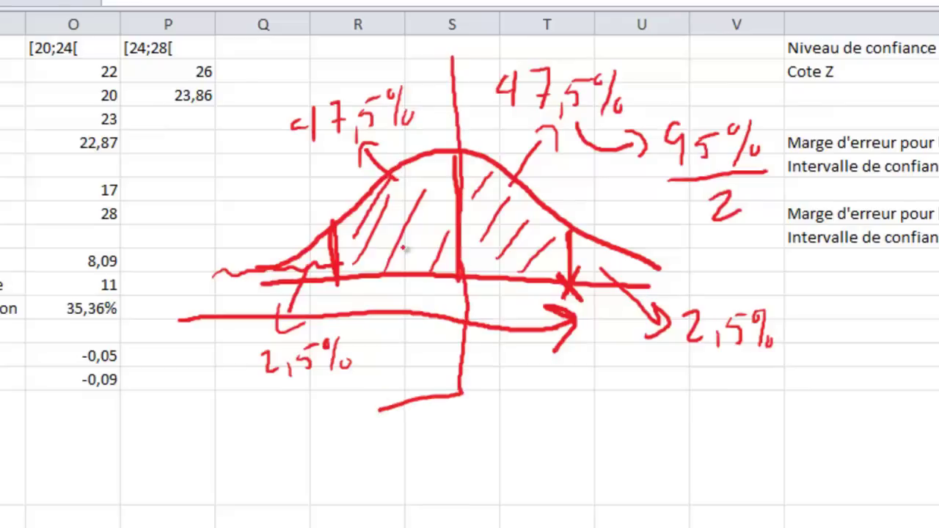
{"action": "left_click_drag", "start_coordinate": [452, 56], "coordinate": [375, 69]}
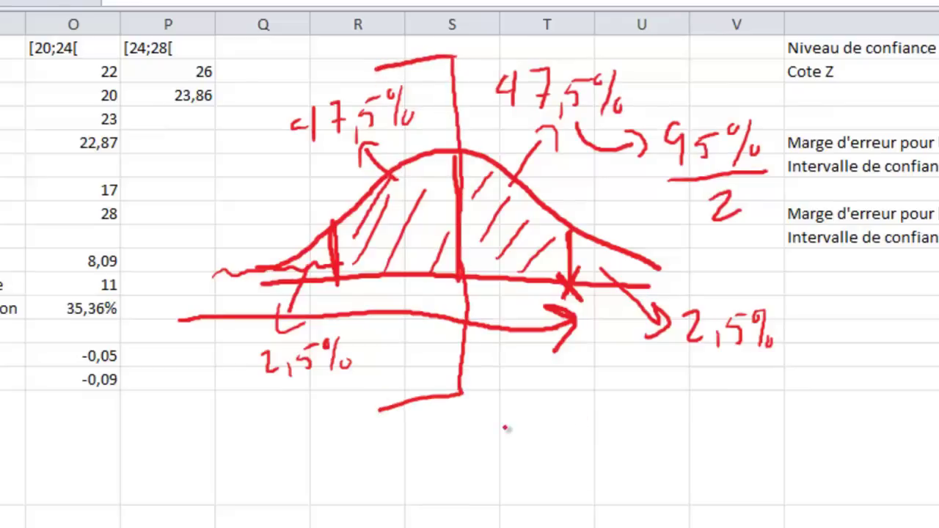
Write 50% + 95%/2 beneath the curve and link the right half's area to it.
{"action": "left_click_drag", "start_coordinate": [359, 434], "coordinate": [317, 475]}
{"action": "mouse_move", "coordinate": [383, 426]}
{"action": "left_mouse_down"}
{"action": "mouse_move", "coordinate": [390, 476]}
{"action": "mouse_move", "coordinate": [410, 451]}
{"action": "left_mouse_up"}
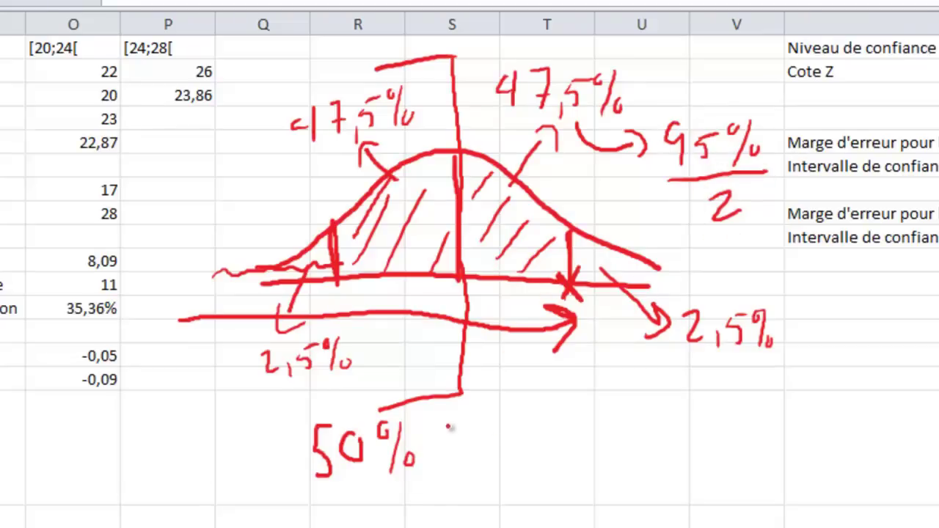
{"action": "left_click_drag", "start_coordinate": [451, 425], "coordinate": [452, 458]}
{"action": "left_click_drag", "start_coordinate": [444, 442], "coordinate": [464, 438]}
{"action": "mouse_move", "coordinate": [512, 413]}
{"action": "left_mouse_down"}
{"action": "mouse_move", "coordinate": [512, 455]}
{"action": "mouse_move", "coordinate": [545, 415]}
{"action": "left_mouse_up"}
{"action": "left_click_drag", "start_coordinate": [558, 404], "coordinate": [565, 441]}
{"action": "left_click_drag", "start_coordinate": [568, 430], "coordinate": [574, 440]}
{"action": "left_click_drag", "start_coordinate": [499, 469], "coordinate": [600, 438]}
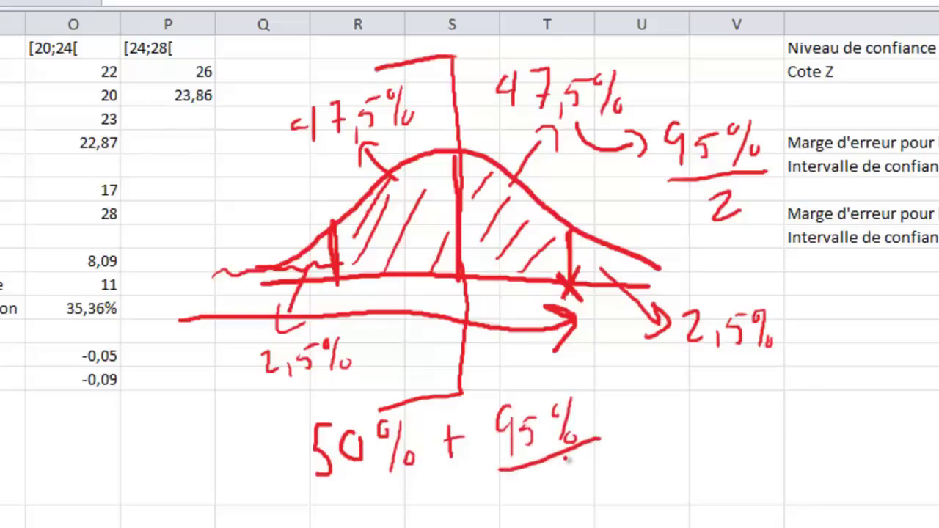
{"action": "left_click_drag", "start_coordinate": [550, 473], "coordinate": [577, 486]}
{"action": "mouse_move", "coordinate": [511, 259]}
{"action": "left_mouse_down"}
{"action": "mouse_move", "coordinate": [529, 381]}
{"action": "mouse_move", "coordinate": [556, 367]}
{"action": "left_mouse_up"}
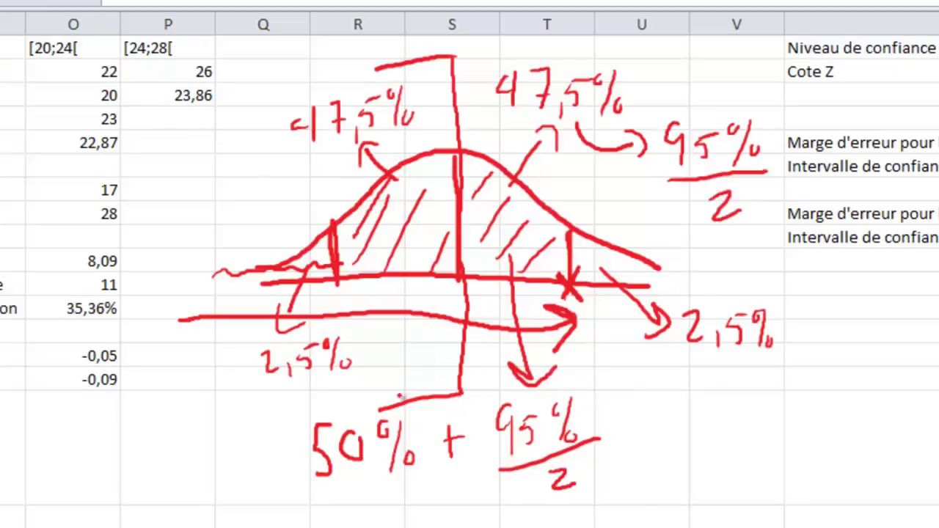
{"action": "left_click_drag", "start_coordinate": [565, 437], "coordinate": [570, 443]}
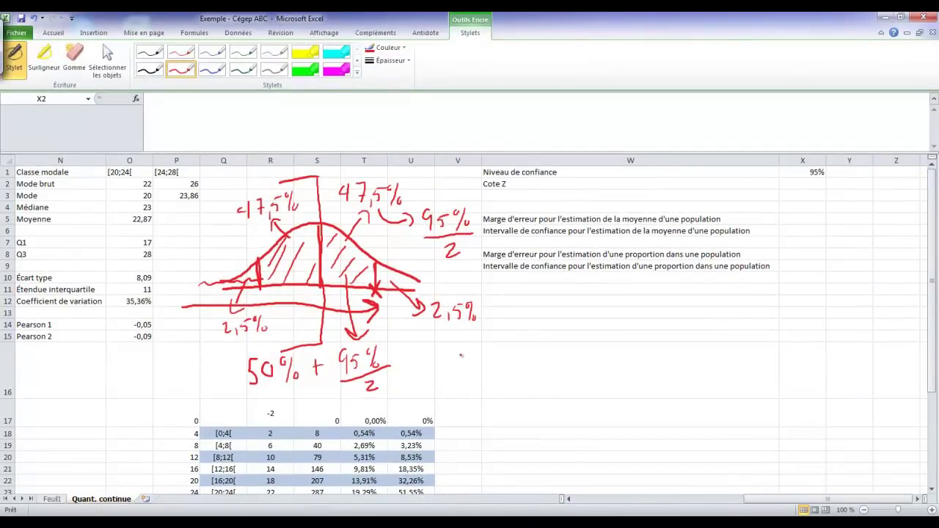
Leave ink mode and enter =LOI.NORMALE.STANDARD.INVERSE(0,5+X1/2) in X2, giving 1,95996398.
{"action": "key", "text": "Escape"}
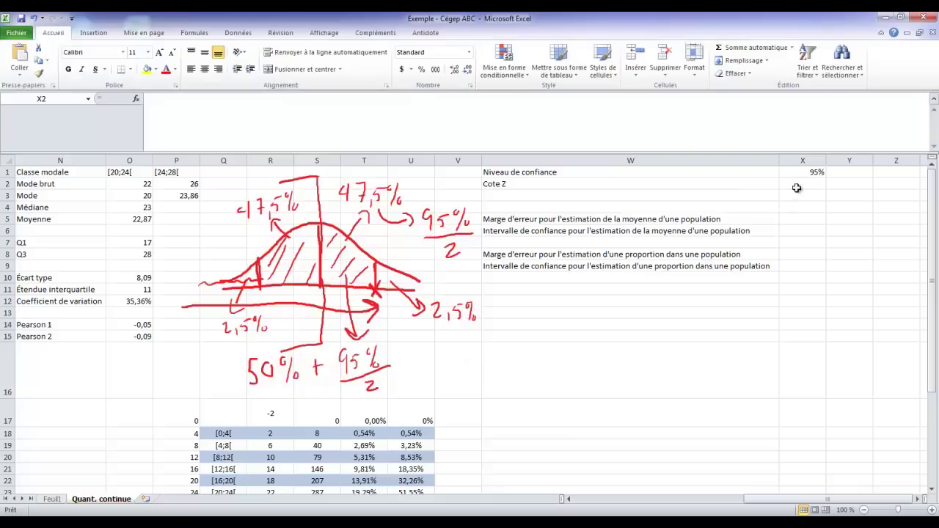
{"action": "left_click", "coordinate": [798, 185]}
{"action": "type", "text": "="}
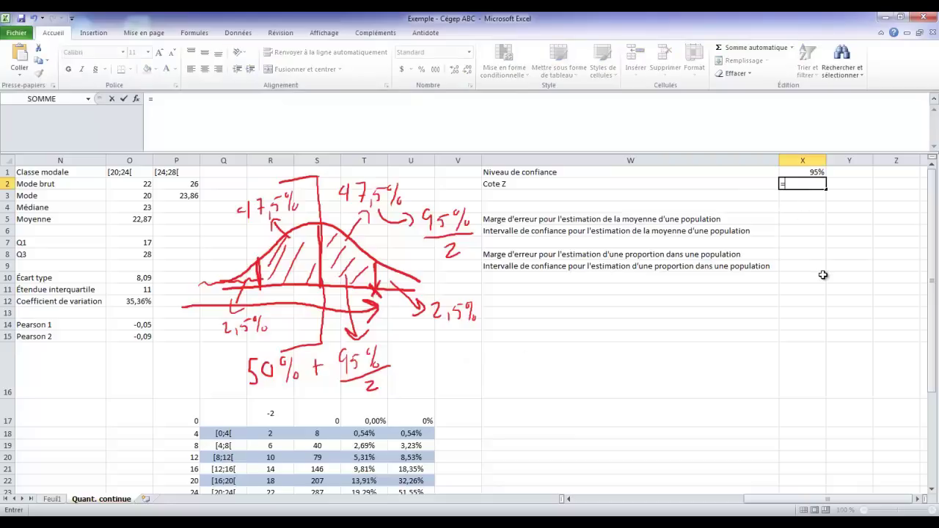
{"action": "type", "text": "loi"}
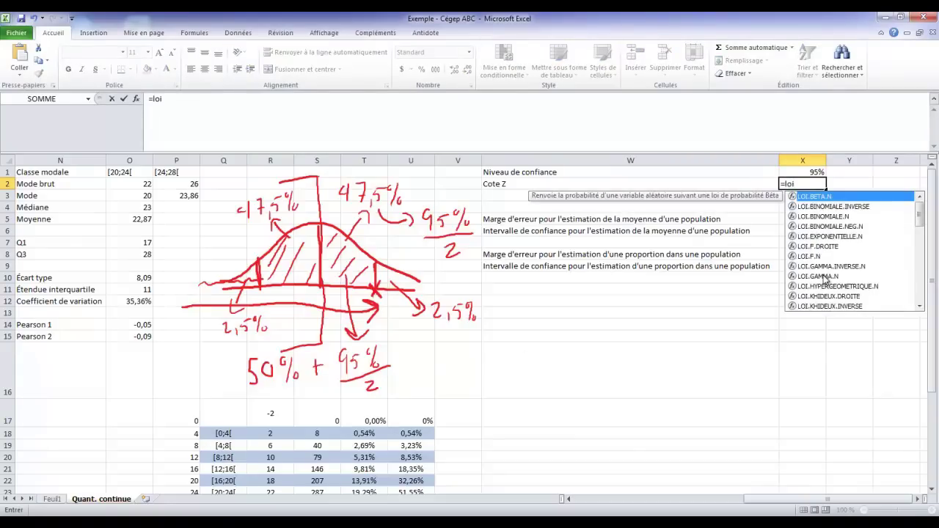
{"action": "type", "text": ".norm"}
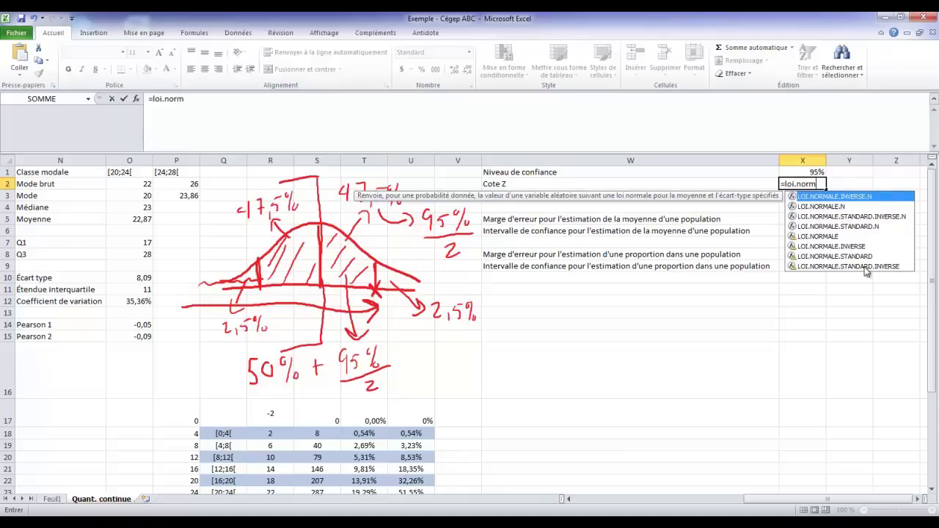
{"action": "left_click", "coordinate": [844, 266]}
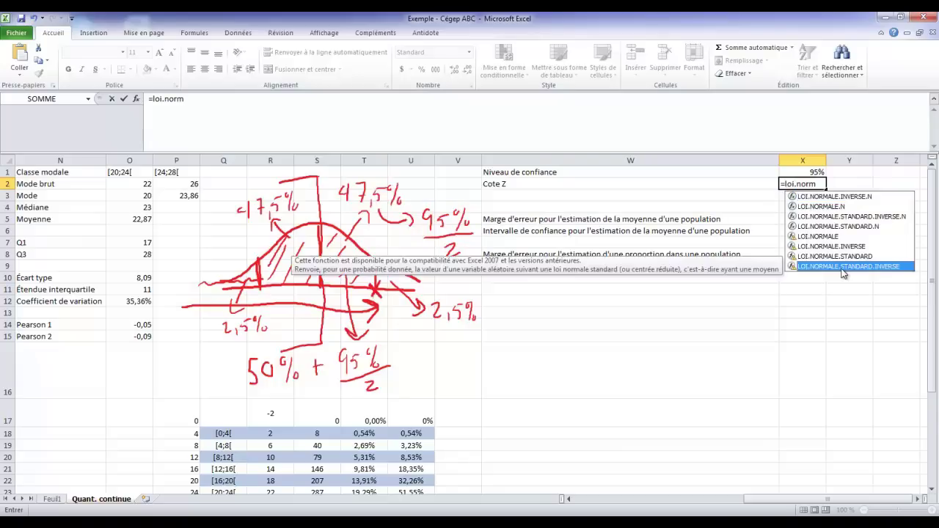
{"action": "double_click", "coordinate": [843, 268]}
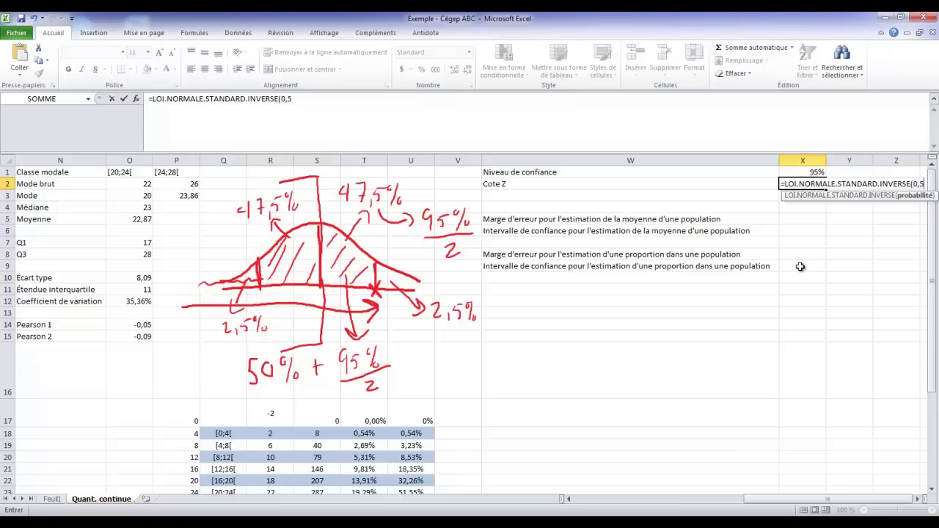
{"action": "type", "text": "+"}
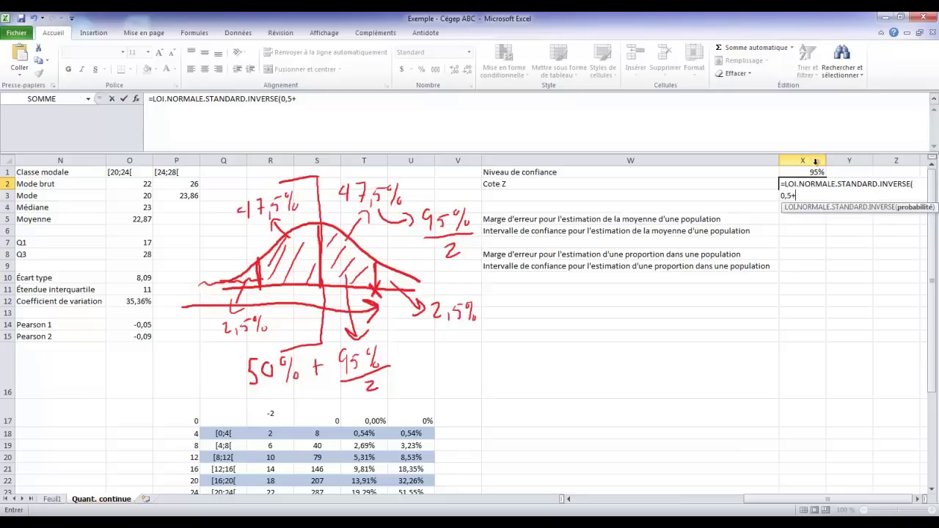
{"action": "left_click", "coordinate": [815, 173]}
{"action": "type", "text": "/2"}
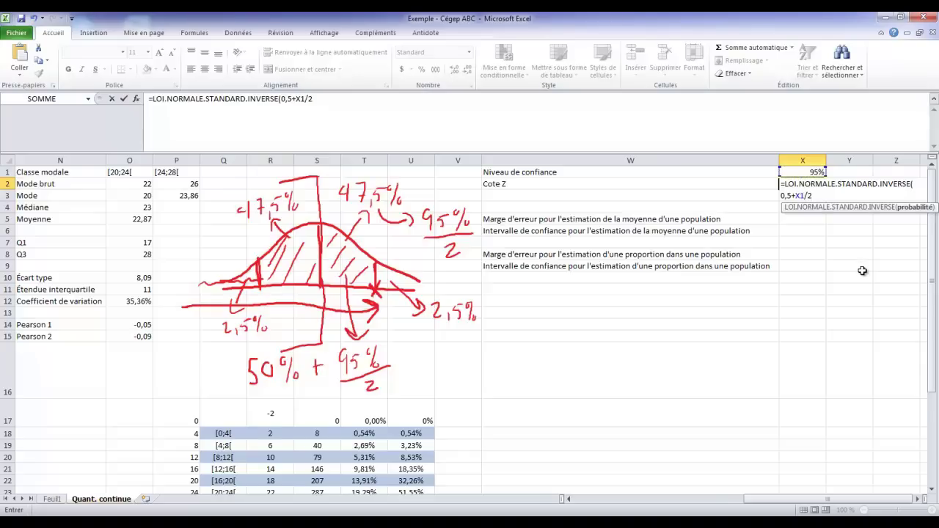
{"action": "type", "text": ")"}
{"action": "key", "text": "Return"}
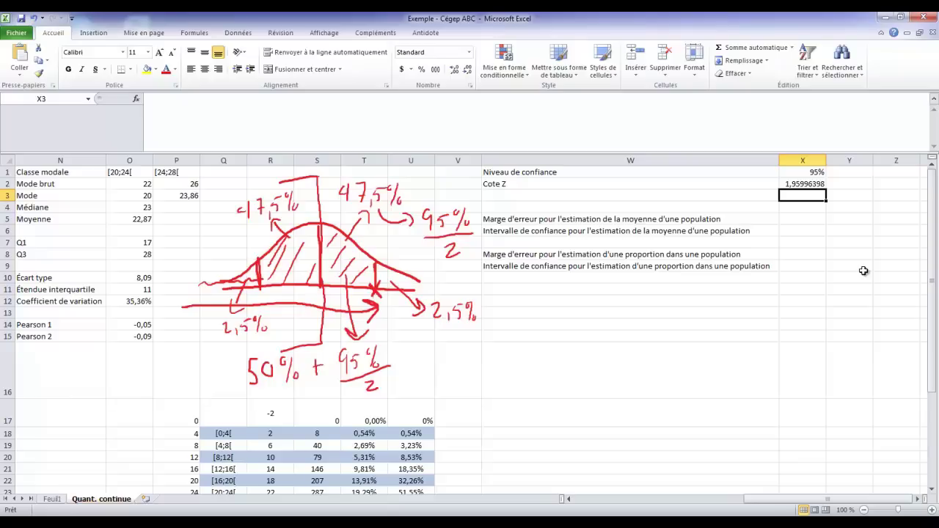
Reduce the decimals in X2 until the Z score displays as 1,96.
{"action": "left_click", "coordinate": [814, 186]}
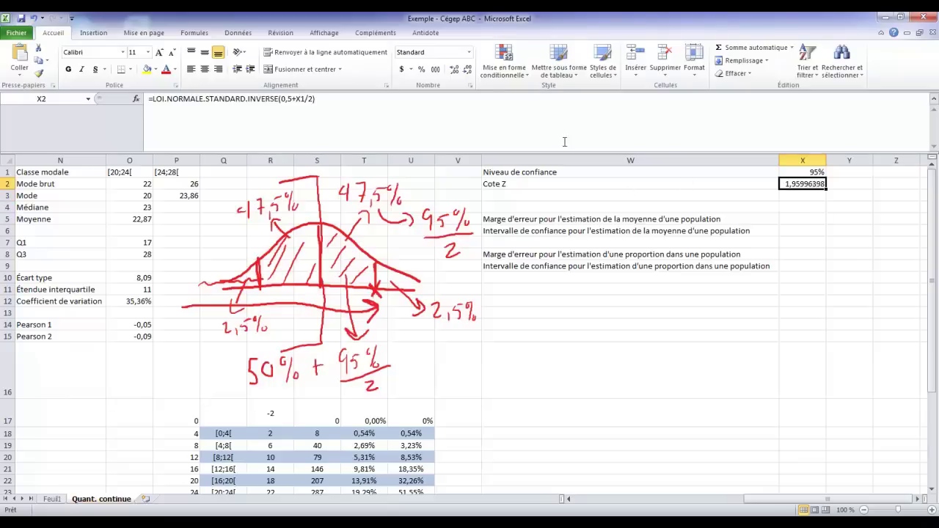
{"action": "left_click", "coordinate": [468, 70]}
{"action": "left_click", "coordinate": [467, 70]}
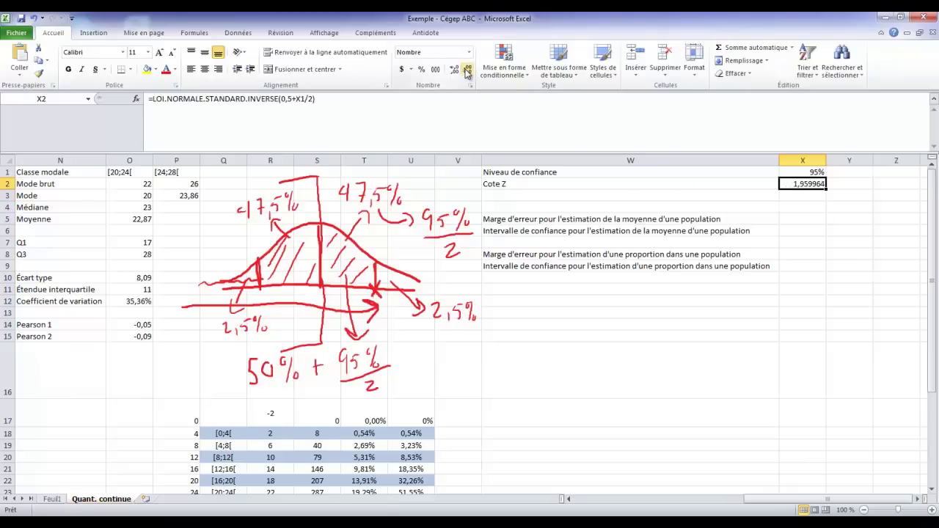
{"action": "left_click", "coordinate": [467, 69]}
{"action": "left_click", "coordinate": [468, 69]}
{"action": "left_click", "coordinate": [467, 70]}
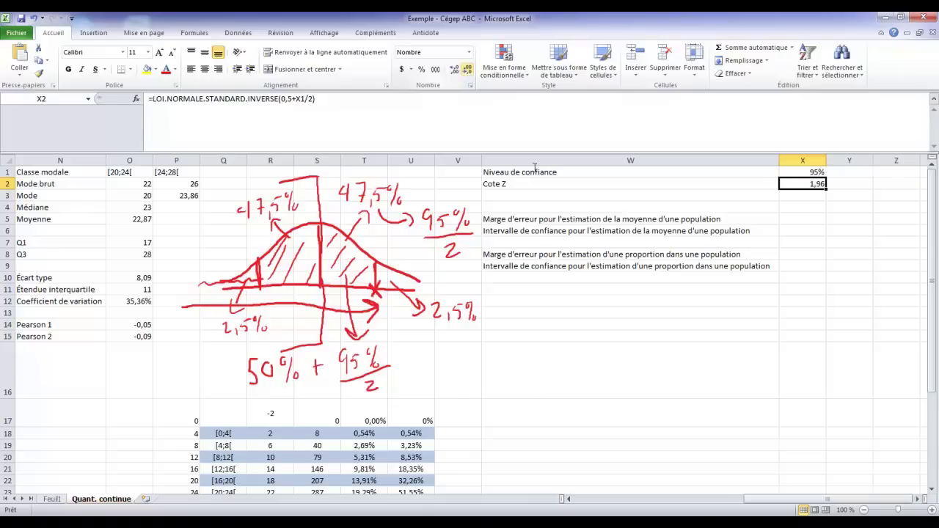